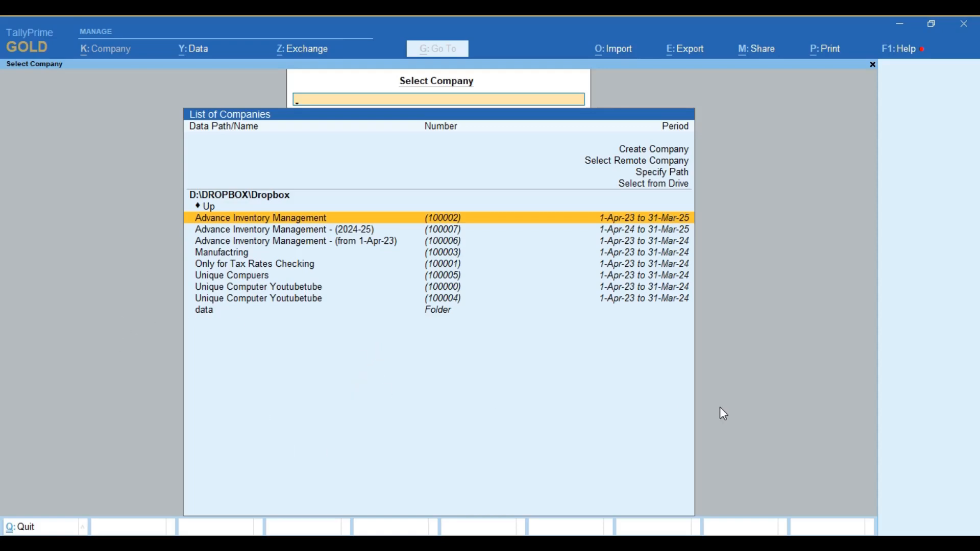
Browse from the drive list to the D:\Sharing folder to list the companies stored there
key("Up")
key("Up")
key("Return")
key("Down")
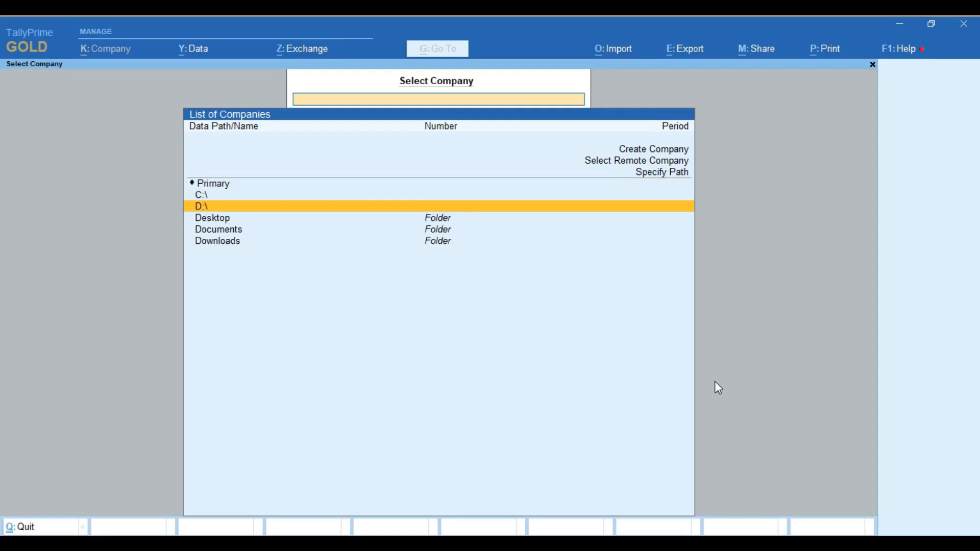
key("Return")
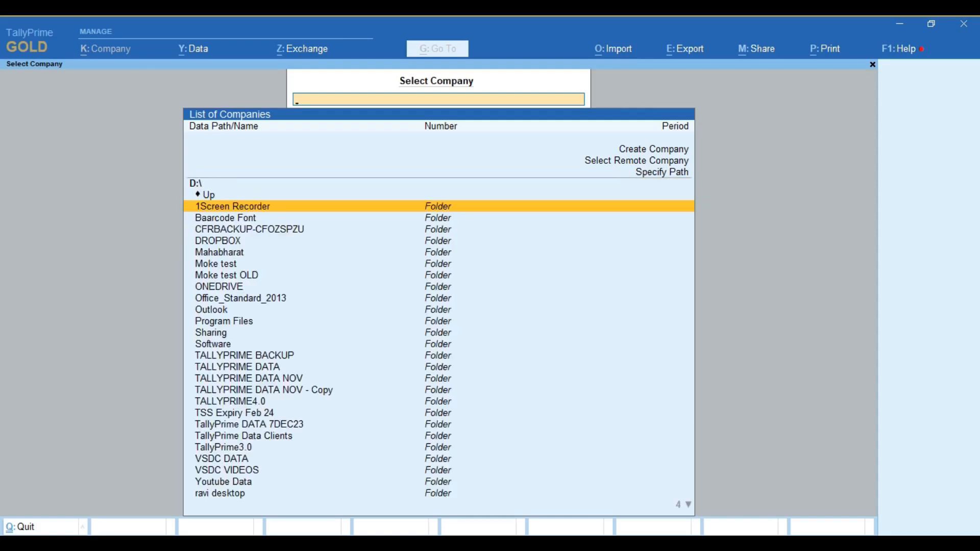
key("Down")
key("Down")
key("Down")
key("Down")
key("Down")
key("Down")
key("Down")
key("Down")
key("Down")
key("Down")
key("Down")
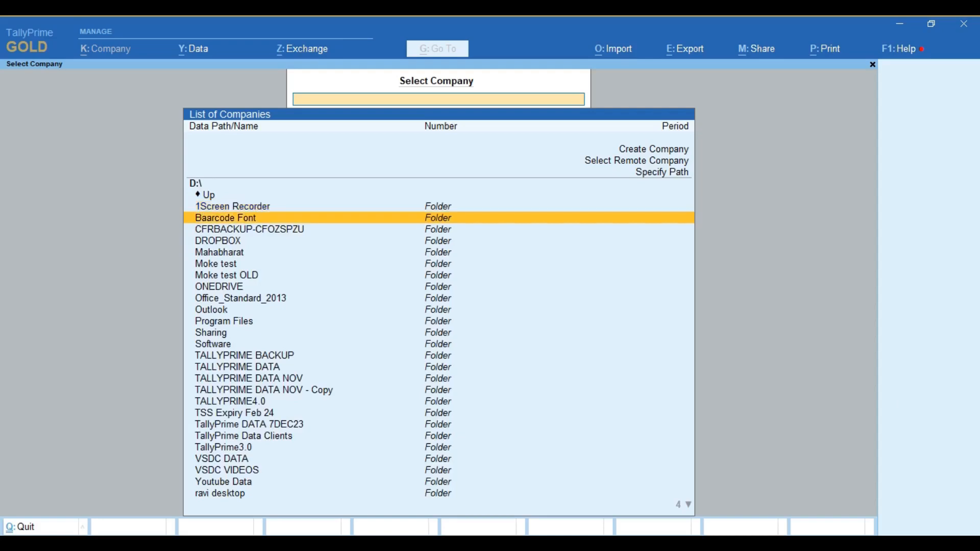
key("Return")
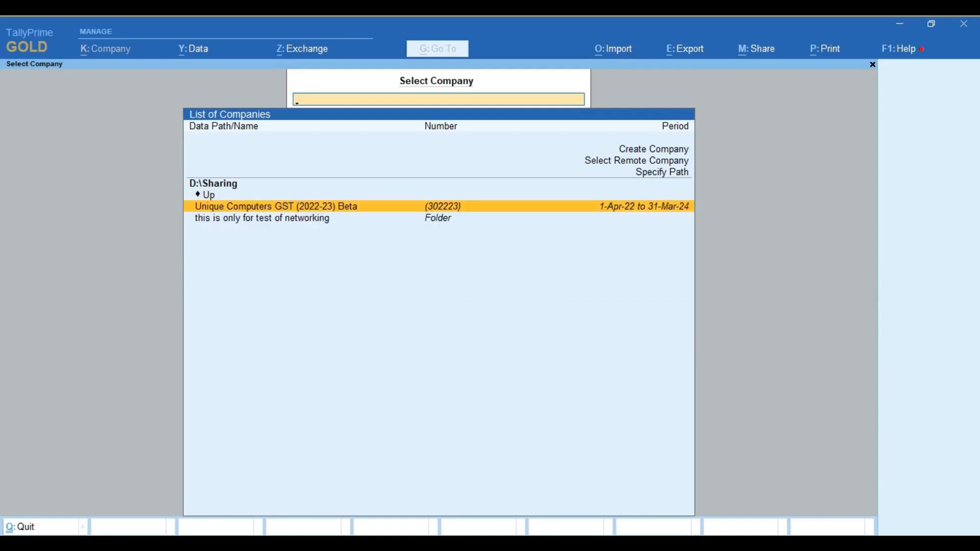
Open the company Unique Computers GST (2022-23) Beta, logging in with the username and password
key("Return")
type("aa")
key("Return")
type("**")
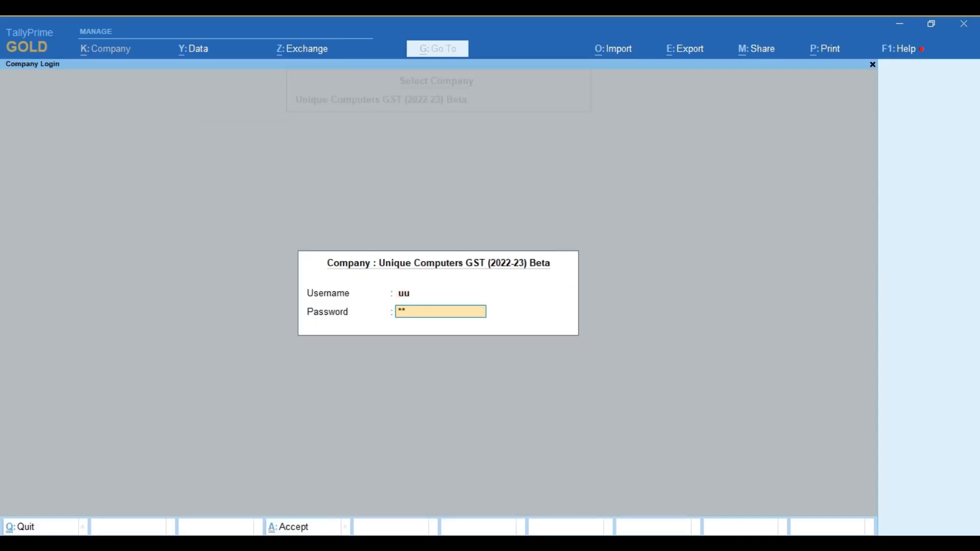
key("Return")
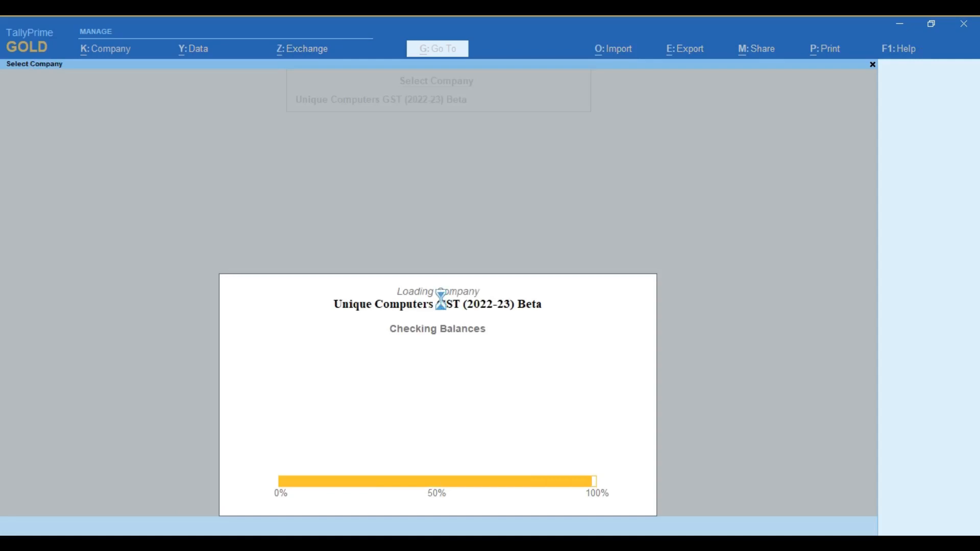
Display the ledger vouchers report from the account books for the Bank Punjab National Bank ledger
type("da")
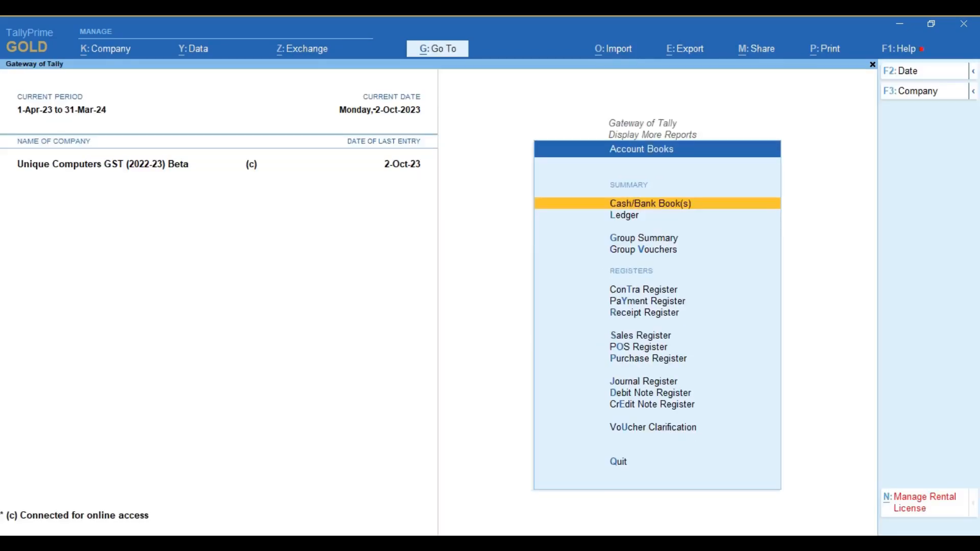
type("lPun")
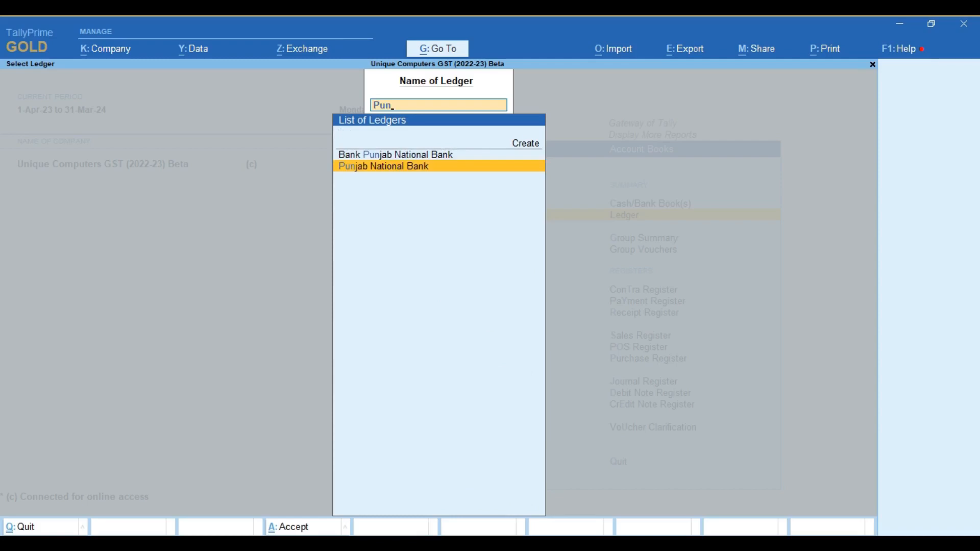
key("Up")
key("Return")
Change the ledger report period to 1-4-2022 through 31-Mar-23
key("F2")
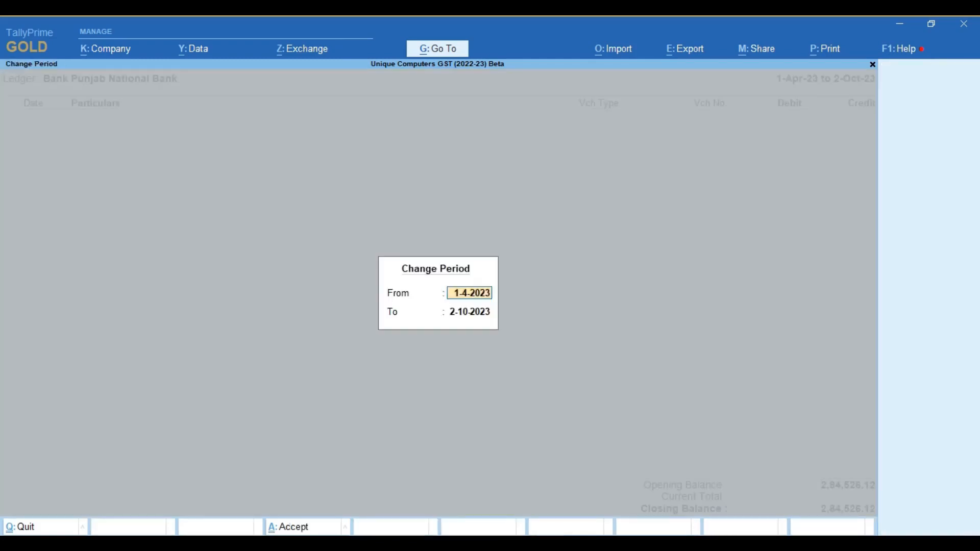
key("BackSpace")
type("apr")
key("Return")
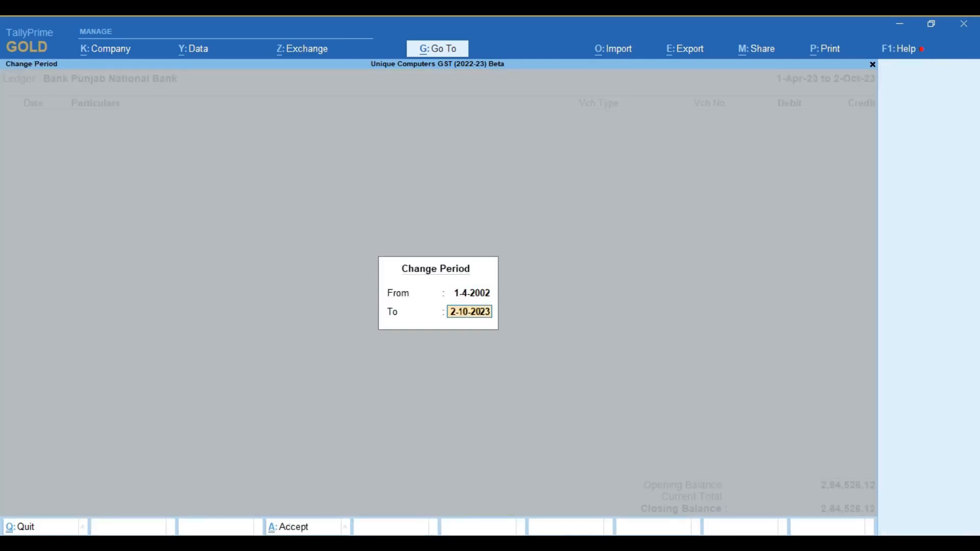
key("Up")
key("BackSpace")
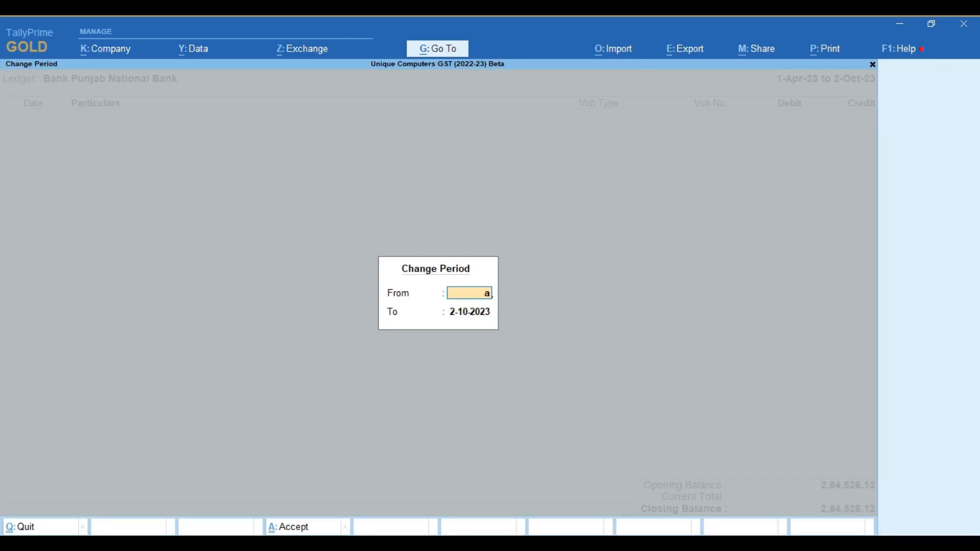
type("apr 22")
key("Return")
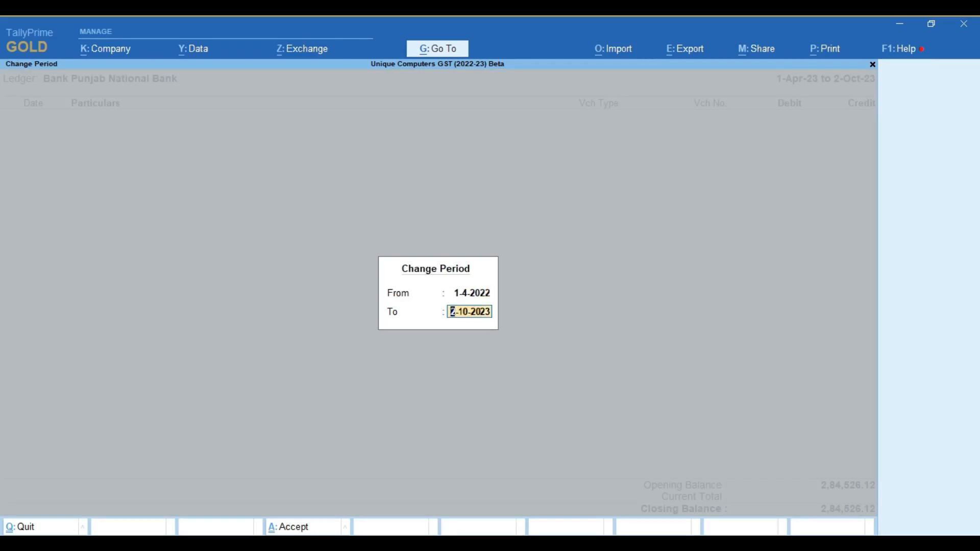
type("mar 23")
key("Return")
View the bank reconciliation screen for the Bank Punjab National Bank ledger and return to the ledger vouchers
key("Down")
key("Down")
key("Down")
key("Down")
key("Down")
key("Down")
key("Down")
key("Down")
key("Down")
key("Down")
key("Down")
key("Down")
key("Down")
key("Down")
key("Down")
key("Down")
key("Down")
key("Down")
key("Down")
key("Down")
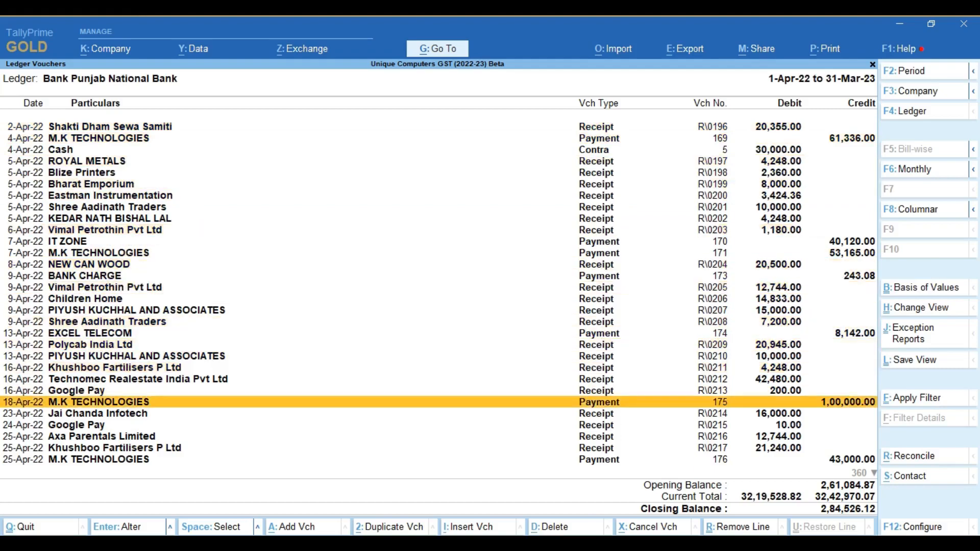
left_click(911, 466)
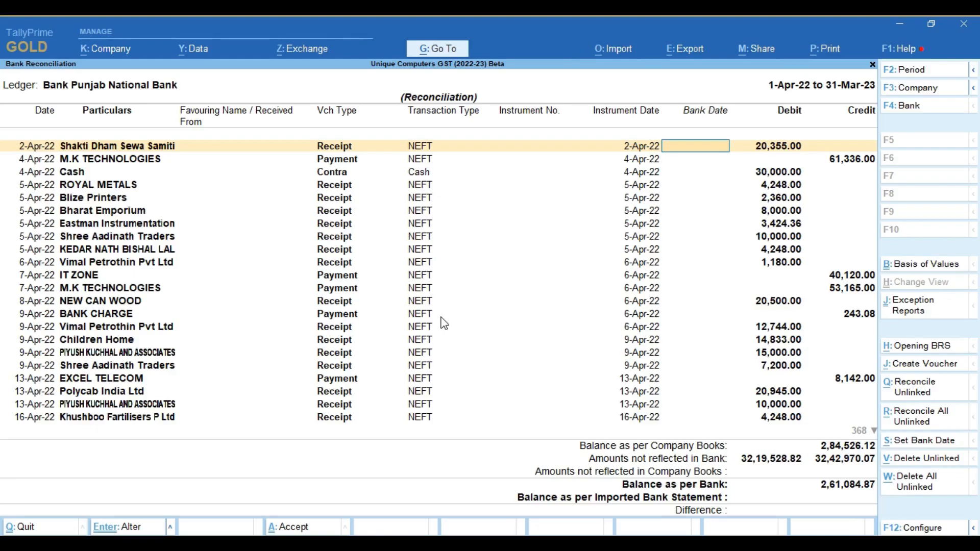
key("Escape")
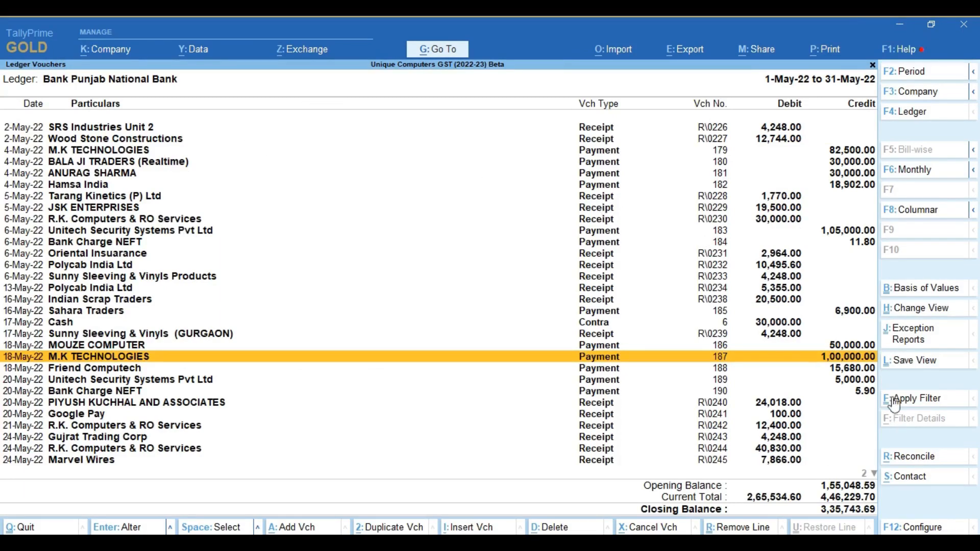
Set the ledger report's basis of values to show Credit Entries Only as the type of voucher entries
left_click(901, 301)
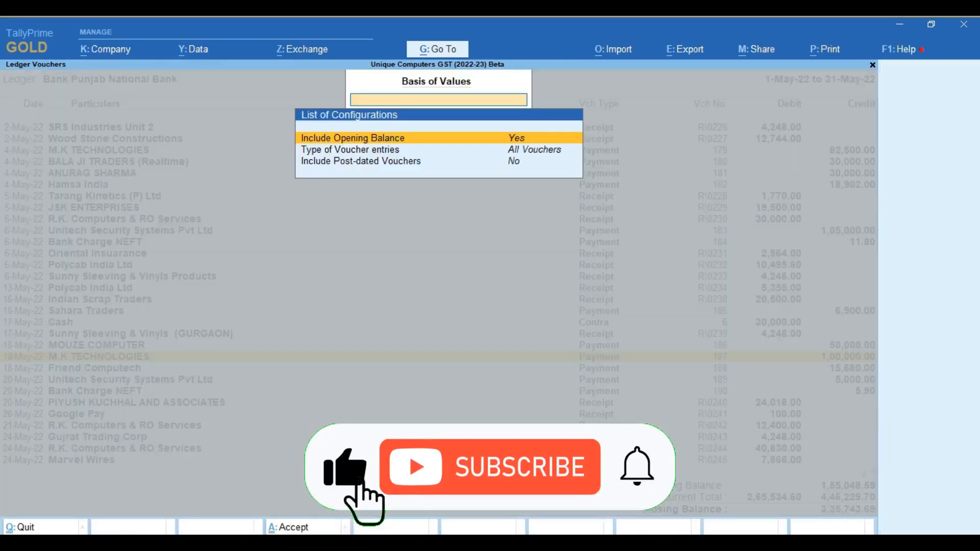
key("Down")
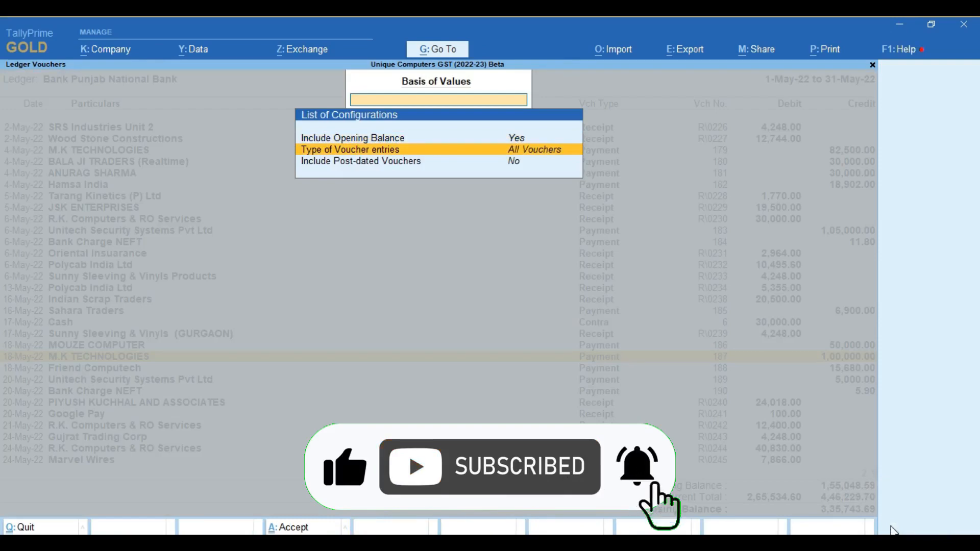
key("Return")
key("Down")
key("Return")
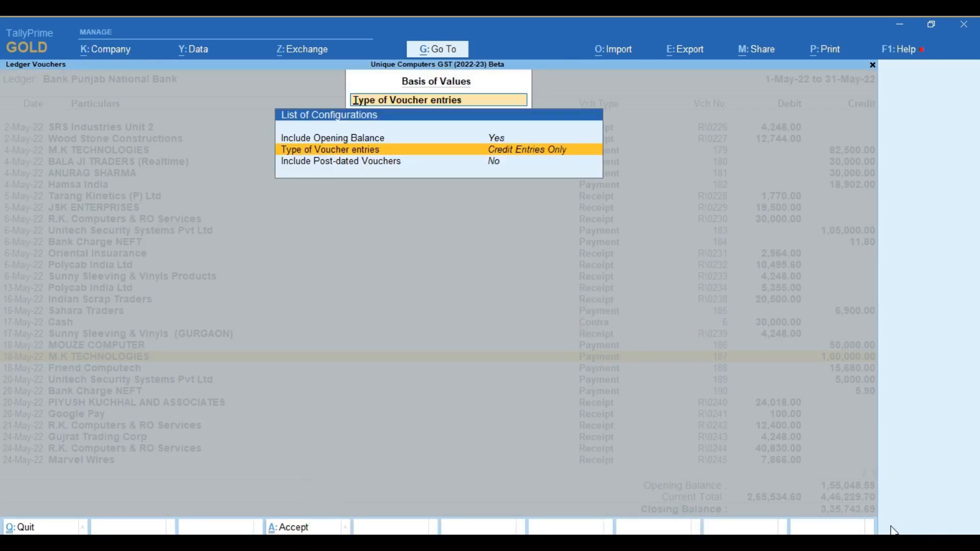
key("ctrl+a")
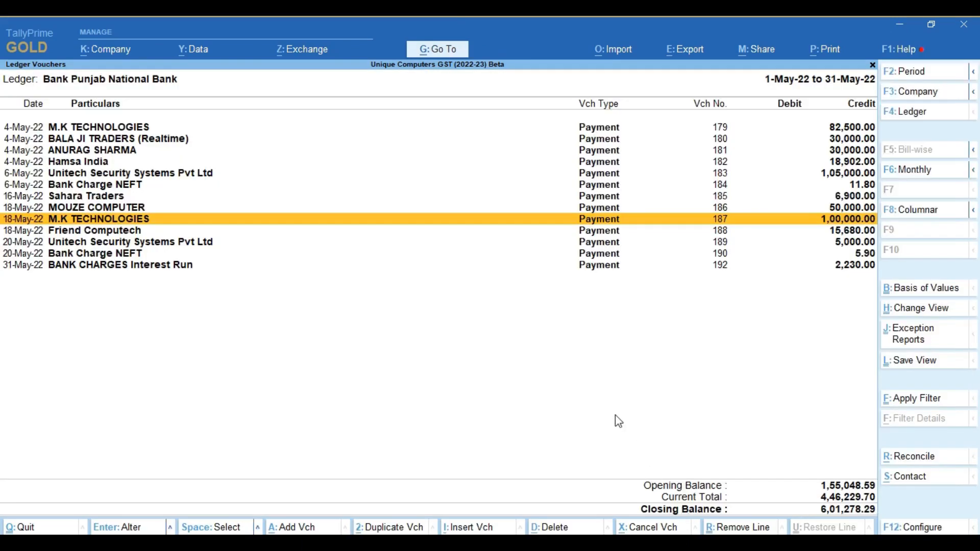
left_click(900, 25)
key("alt+Tab")
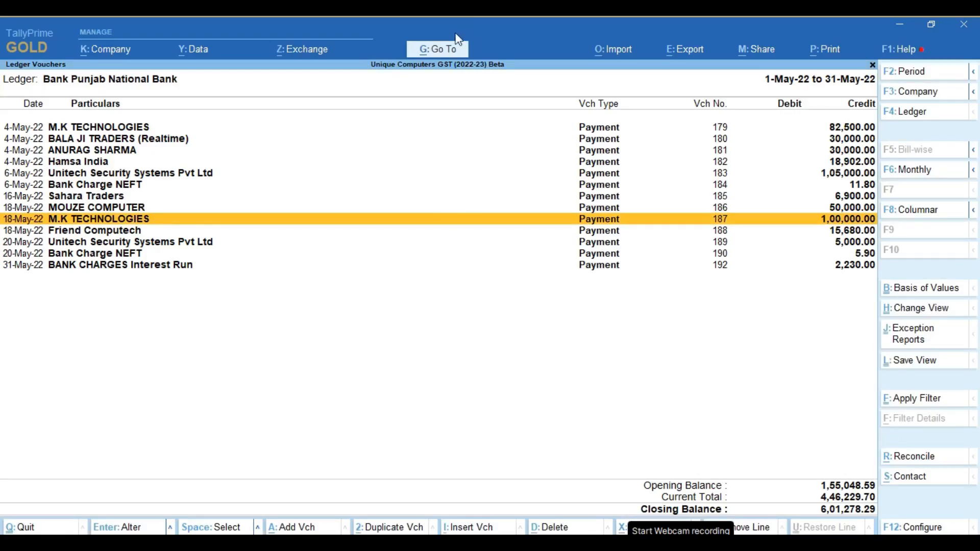
Open the Bank Punjab National Bank ledger master for alteration
key("alt+g")
key("Up")
key("Up")
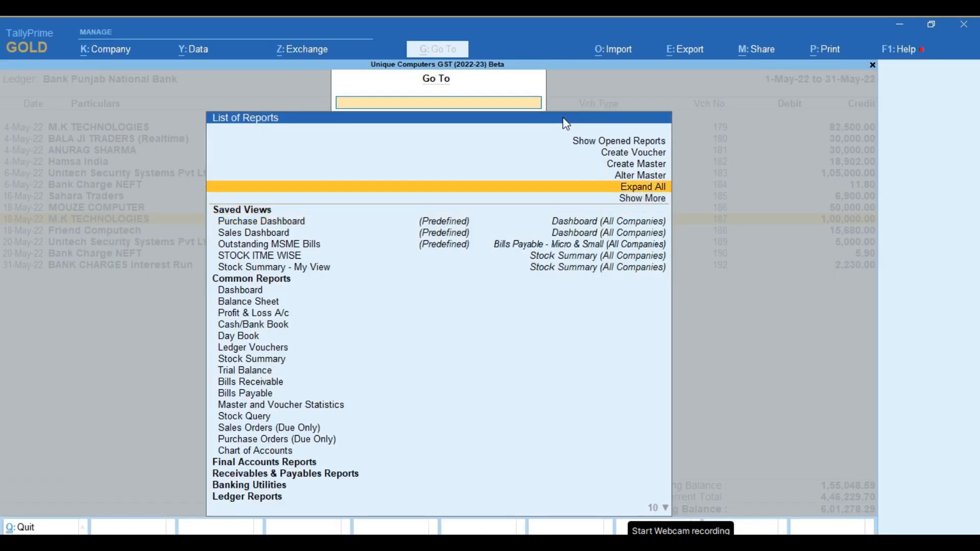
key("Up")
key("Return")
key("Down")
key("Return")
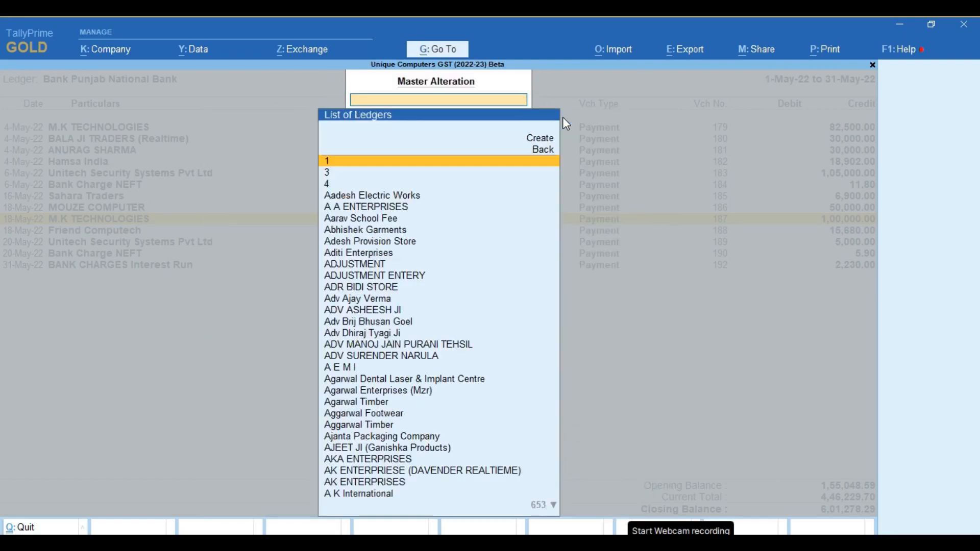
type("Pu")
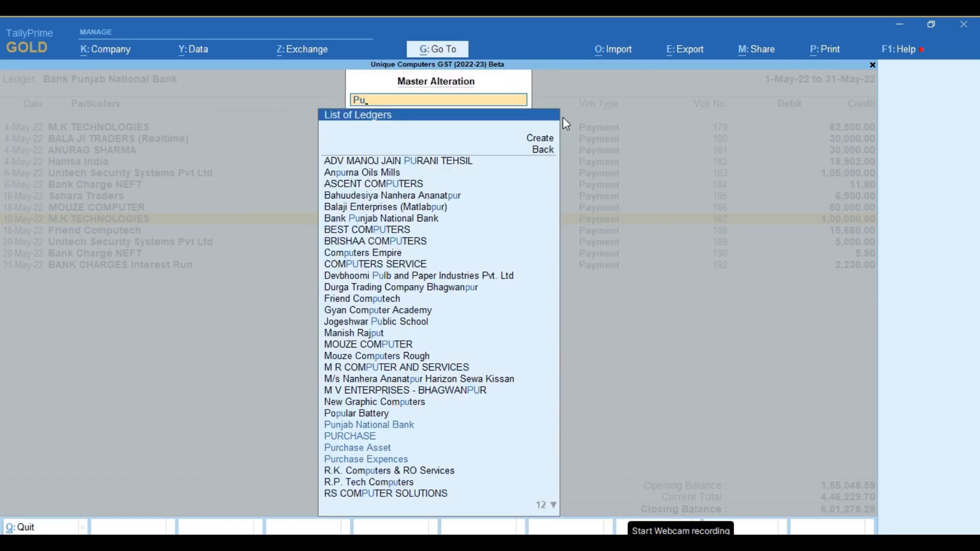
type("nj")
key("Up")
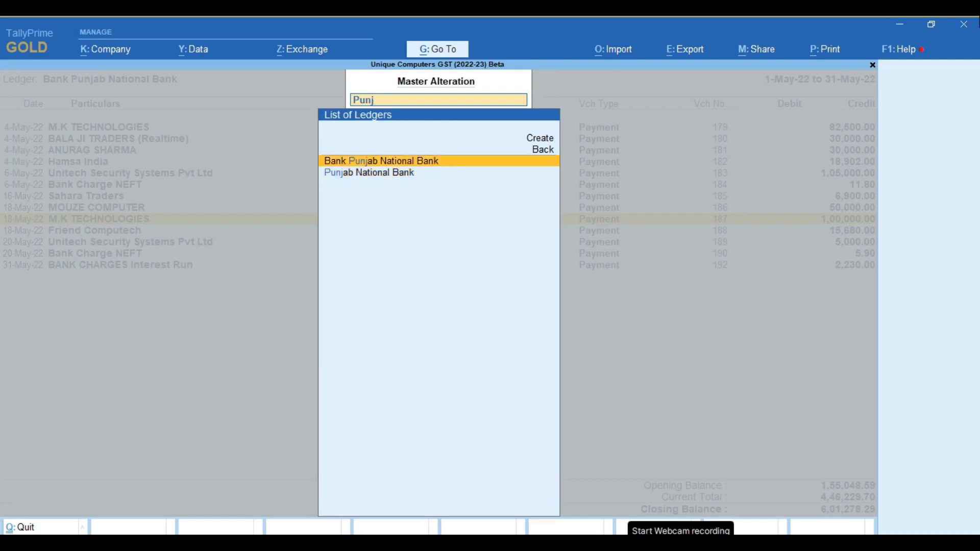
key("Return")
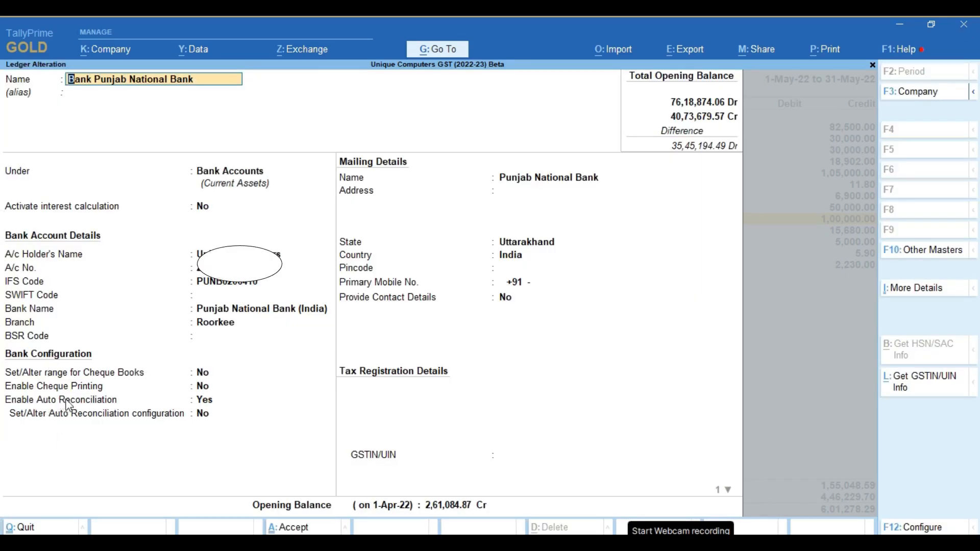
Set the ledger's Set/Alter Auto Reconciliation configuration option to Yes to open its folder path settings
left_click(204, 415)
type("y")
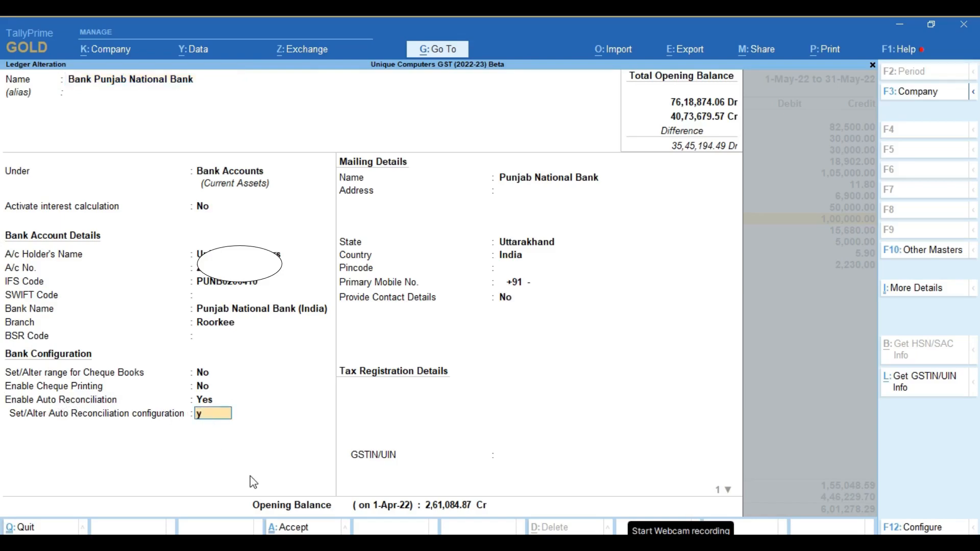
key("Return")
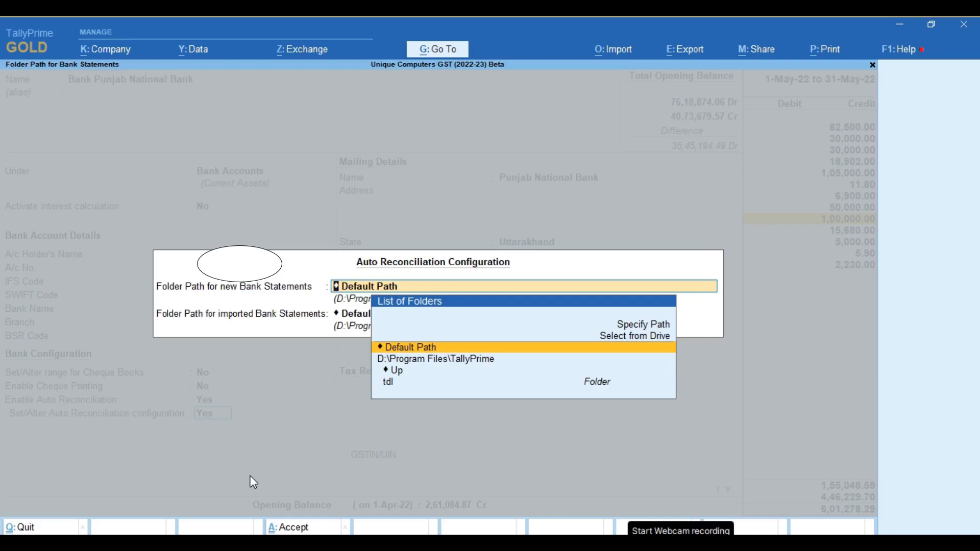
Set the folder path for new bank statements to D:\Bank Statment and keep the default path for imported statements
key("Up")
key("Return")
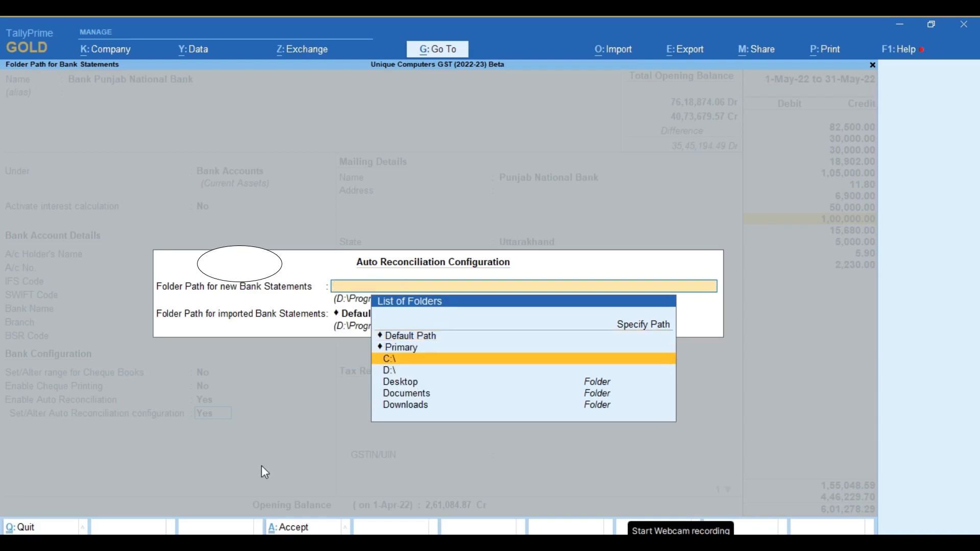
key("Down")
key("Return")
key("Down")
key("Down")
key("Down")
key("Down")
key("Down")
key("Down")
key("Down")
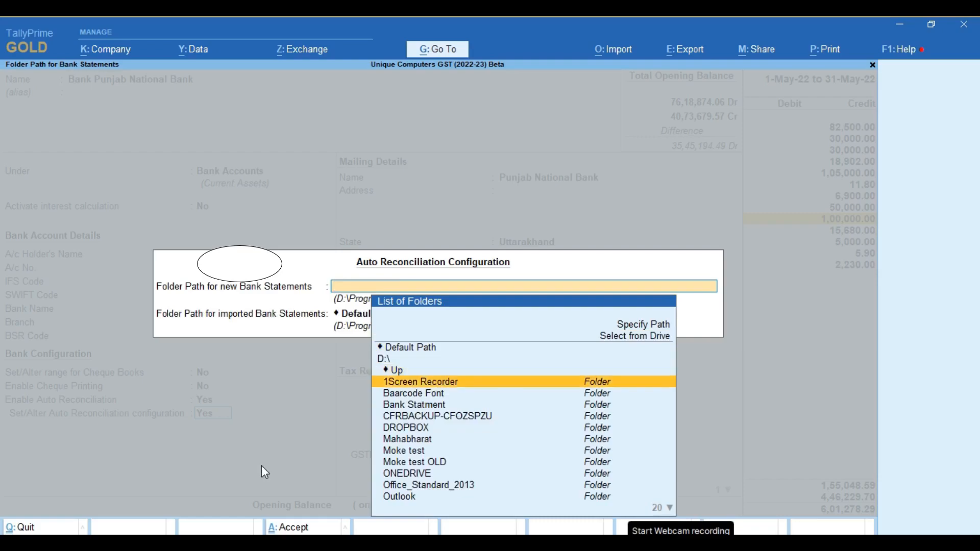
key("Up")
key("Up")
key("Up")
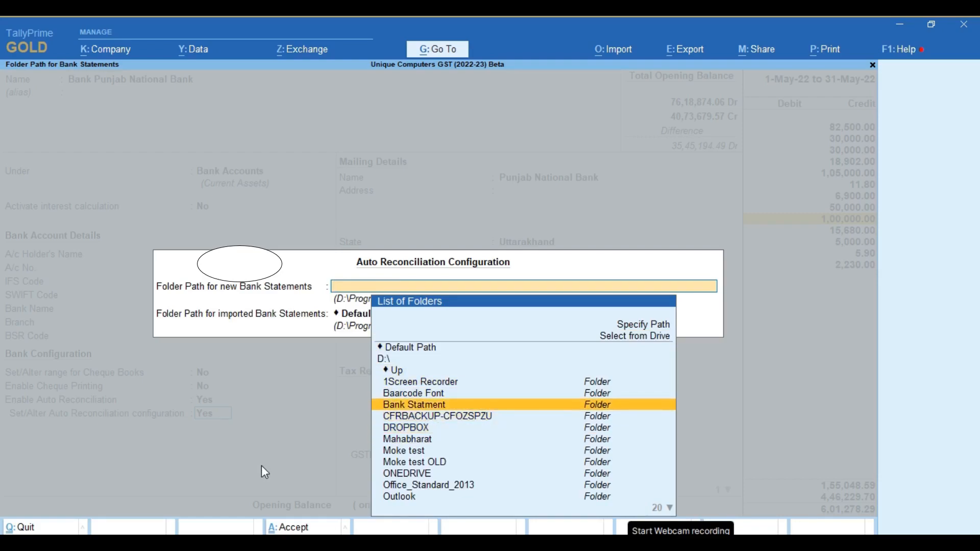
key("Return")
key("Return")
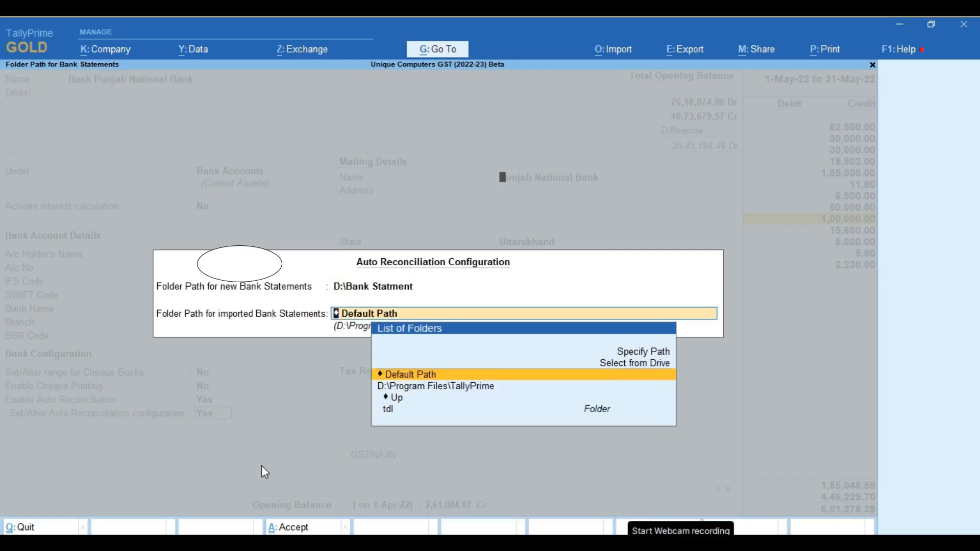
key("Return")
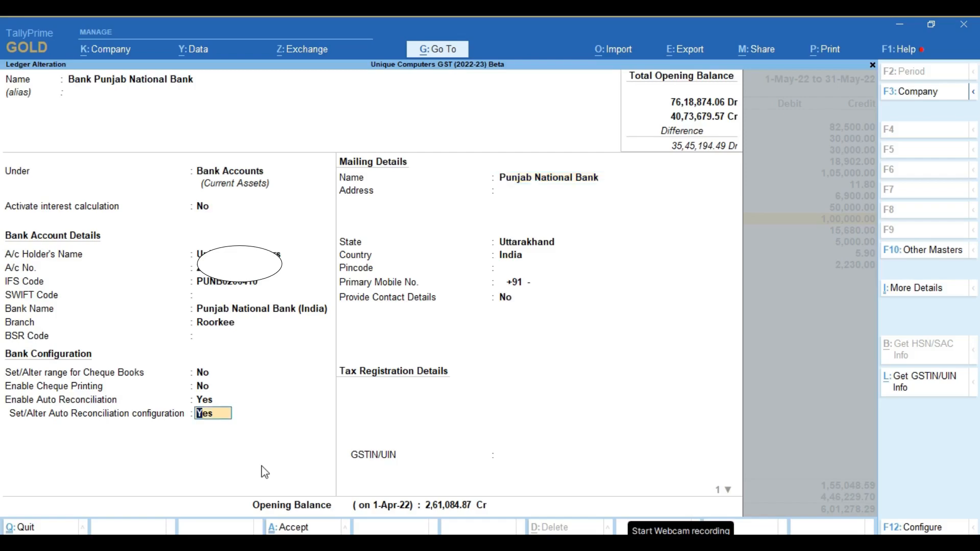
Set the folder path for imported bank statements to D:\Bank Statment in the ledger's auto reconciliation configuration
key("Return")
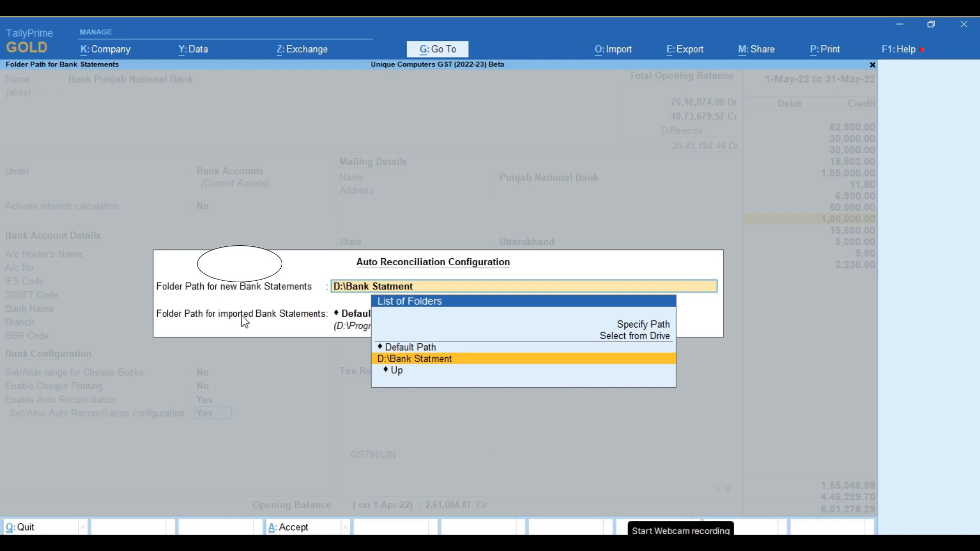
key("Return")
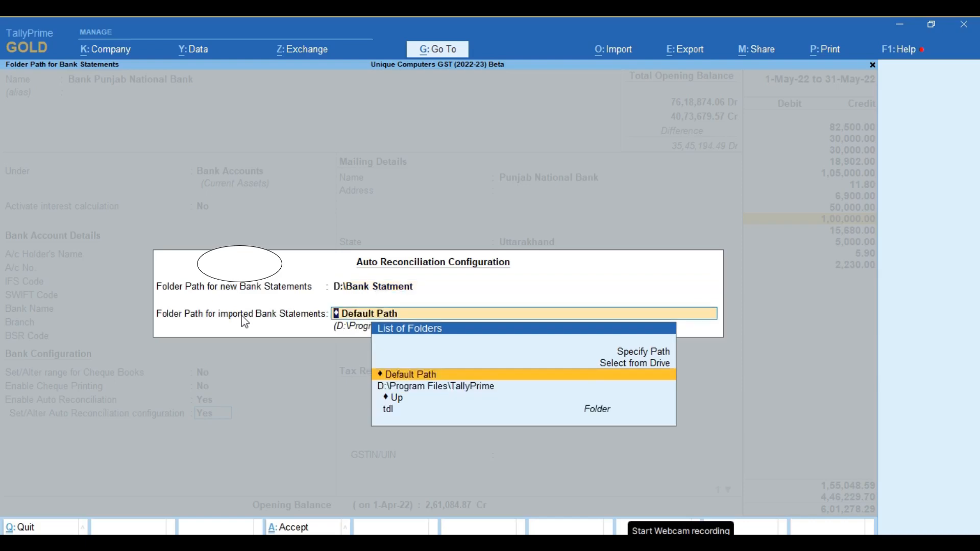
key("Up")
key("Return")
key("Down")
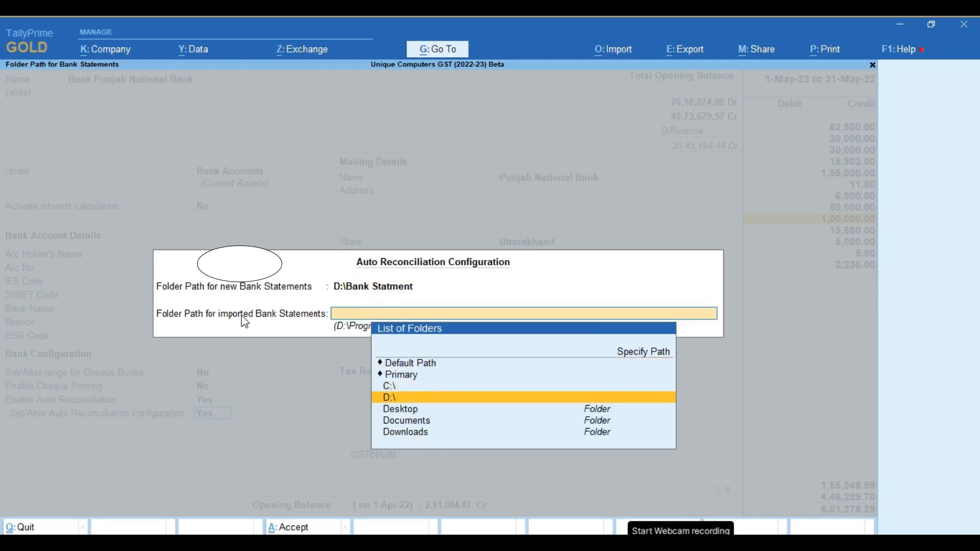
key("Return")
key("Down")
key("Down")
key("Down")
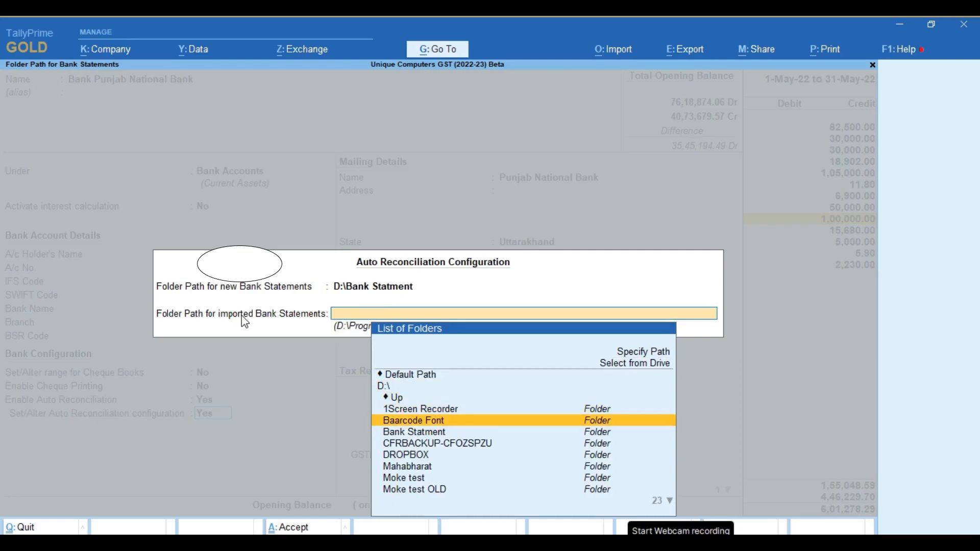
key("Down")
key("Return")
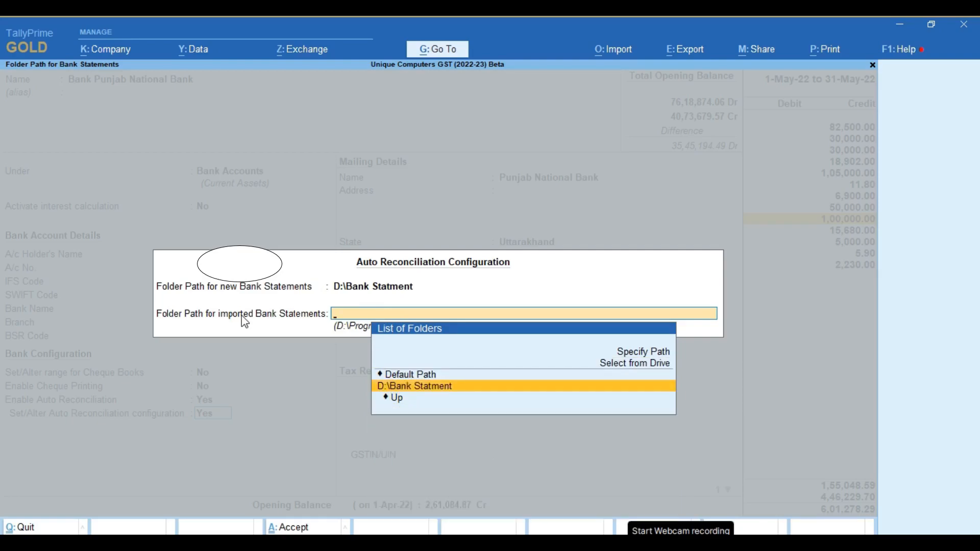
key("Return")
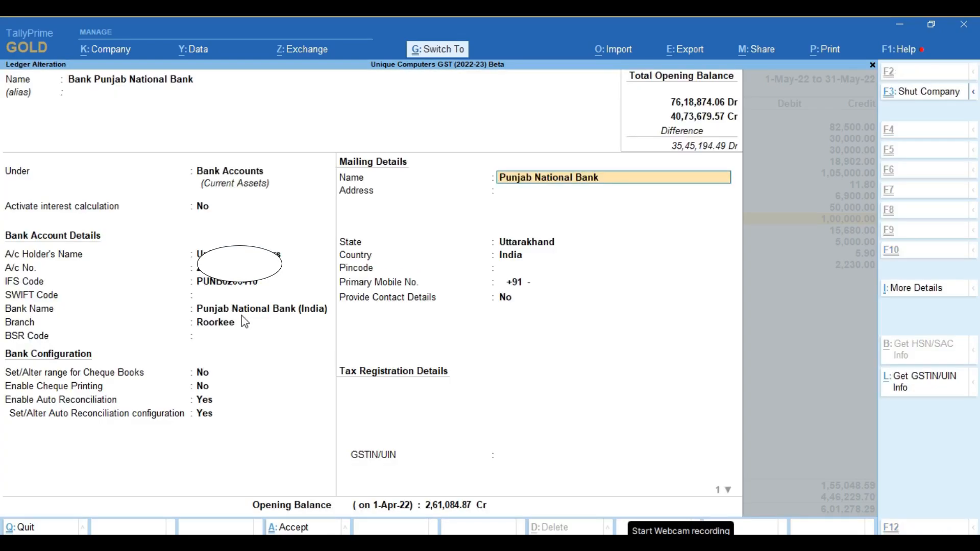
Save the bank ledger alteration and return to the Ledger Vouchers report
key("ctrl+a")
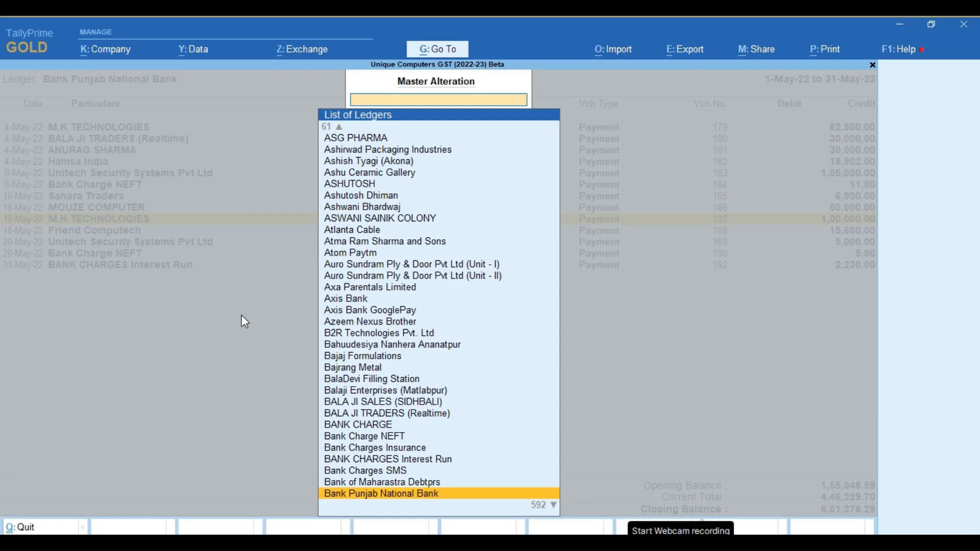
key("Escape")
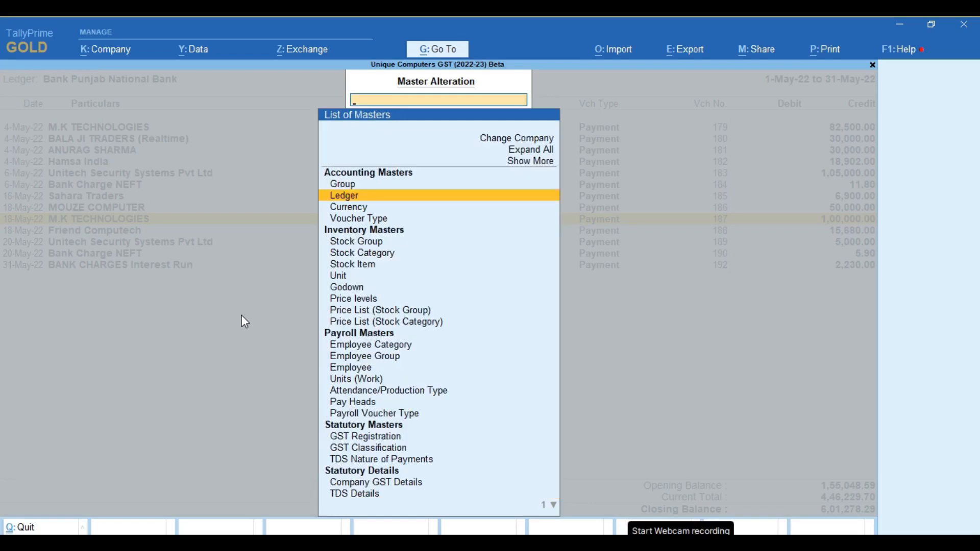
key("Escape")
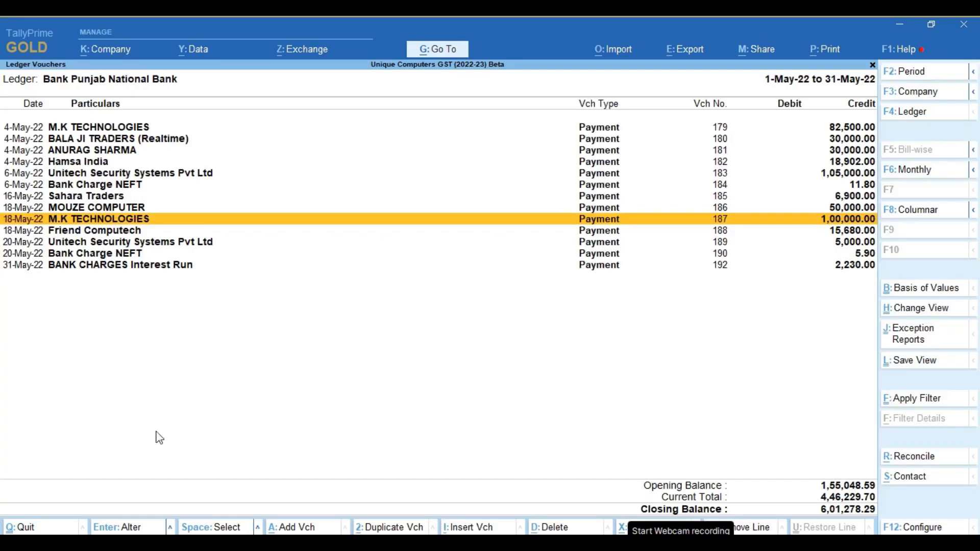
Open the May 2022 bank reconciliation for the Bank Punjab National Bank ledger from its Ledger Vouchers report
left_click(914, 460)
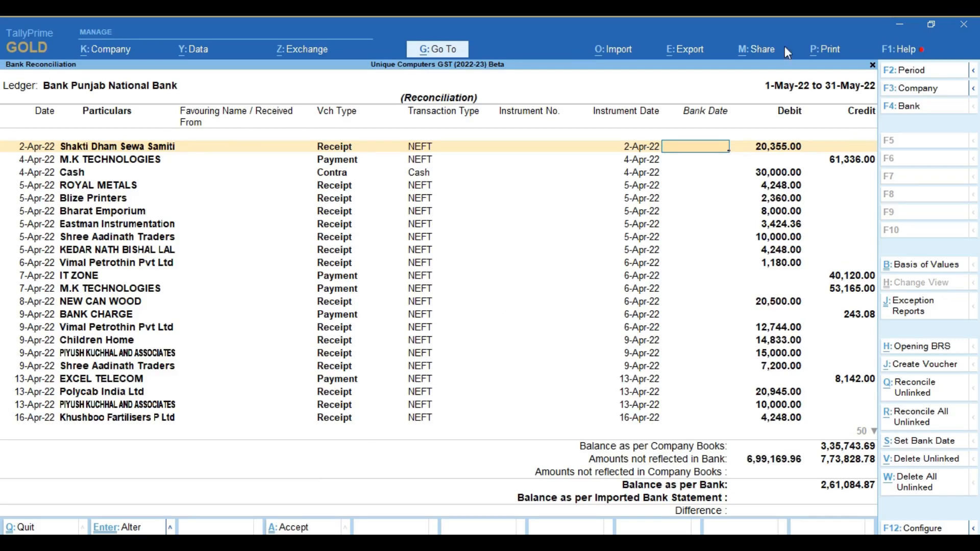
key("Escape")
left_click(908, 459)
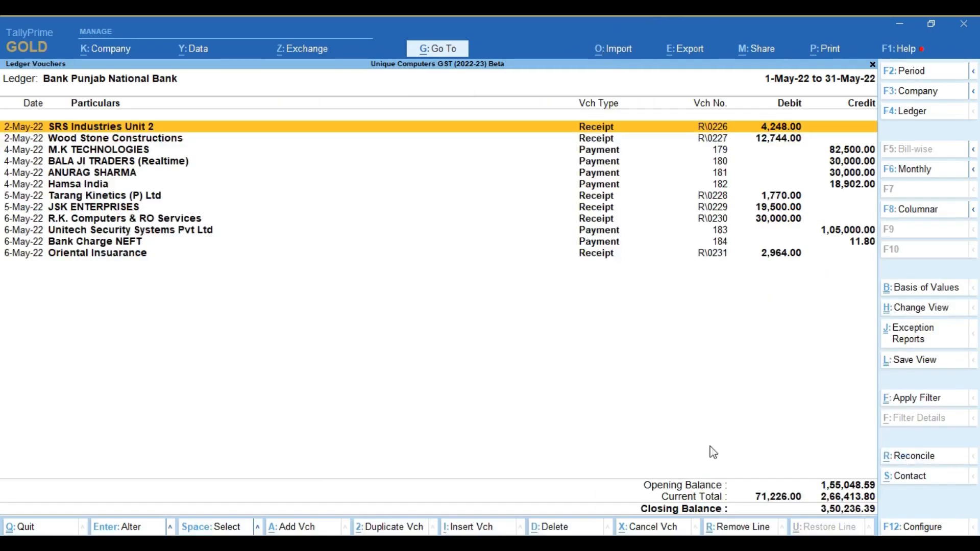
left_click(629, 51)
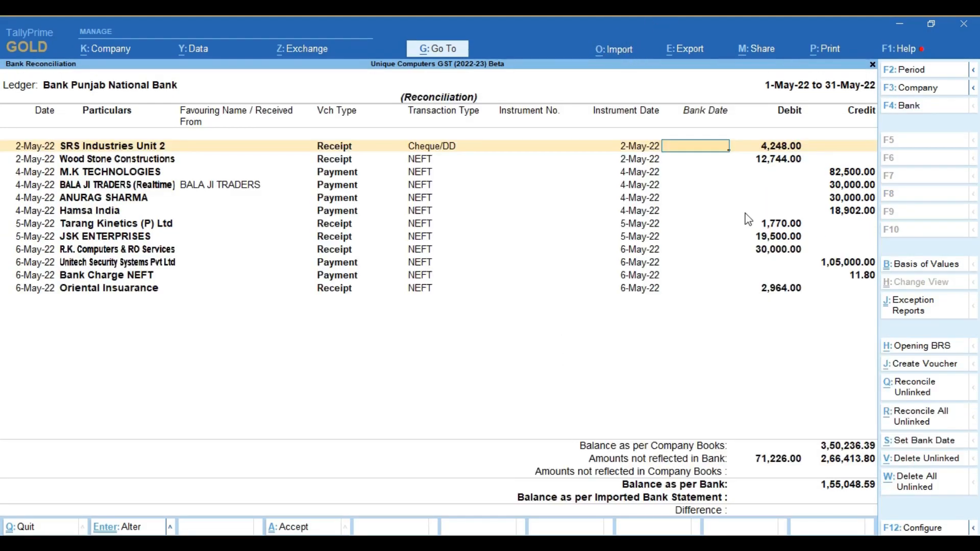
key("Down")
key("Down")
key("Down")
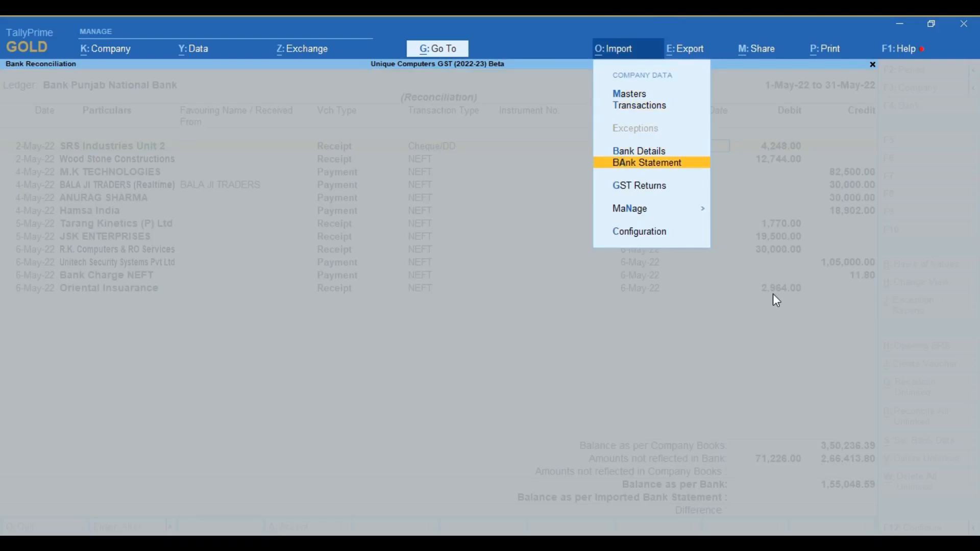
key("Return")
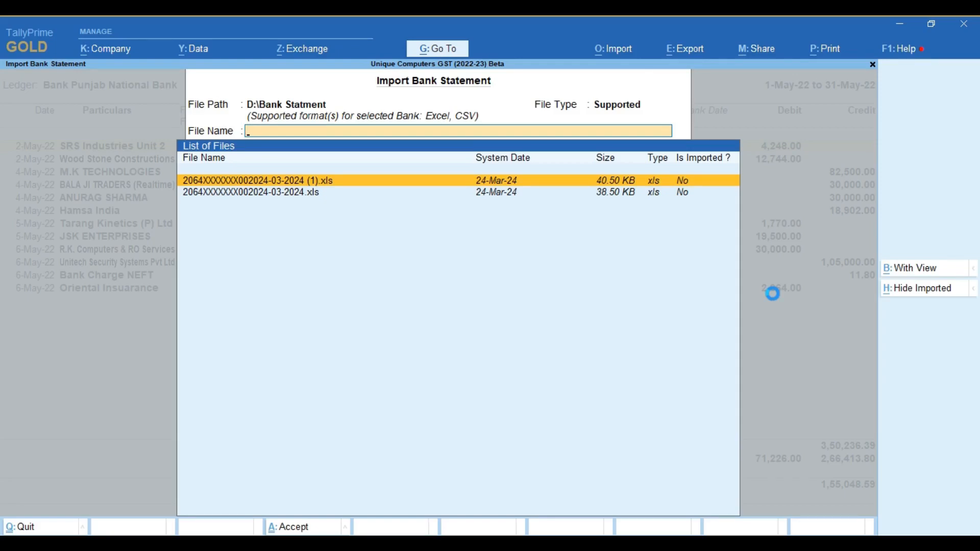
key("Return")
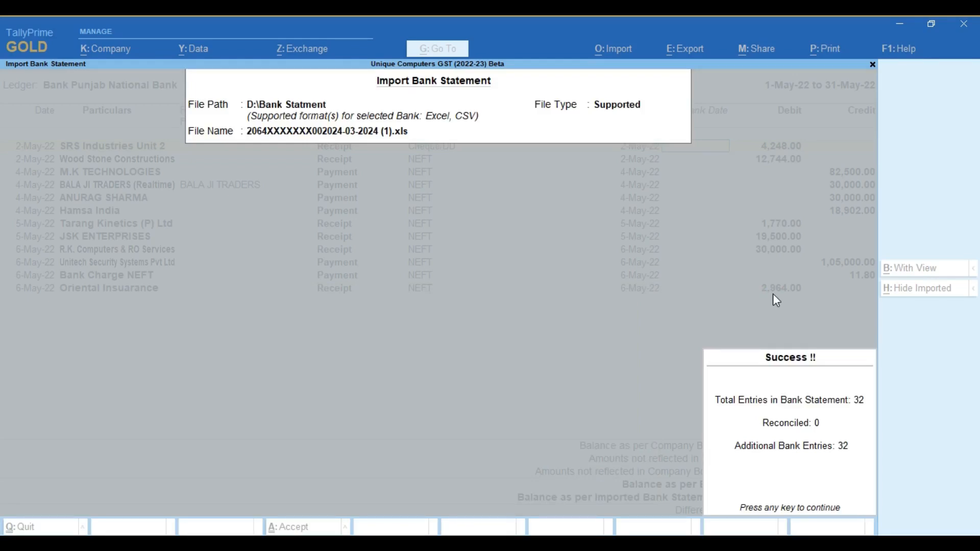
key("Return")
Set the bank date of the SRS Industries Unit 2 receipt to 2-May-22 in the reconciliation
left_click(692, 375)
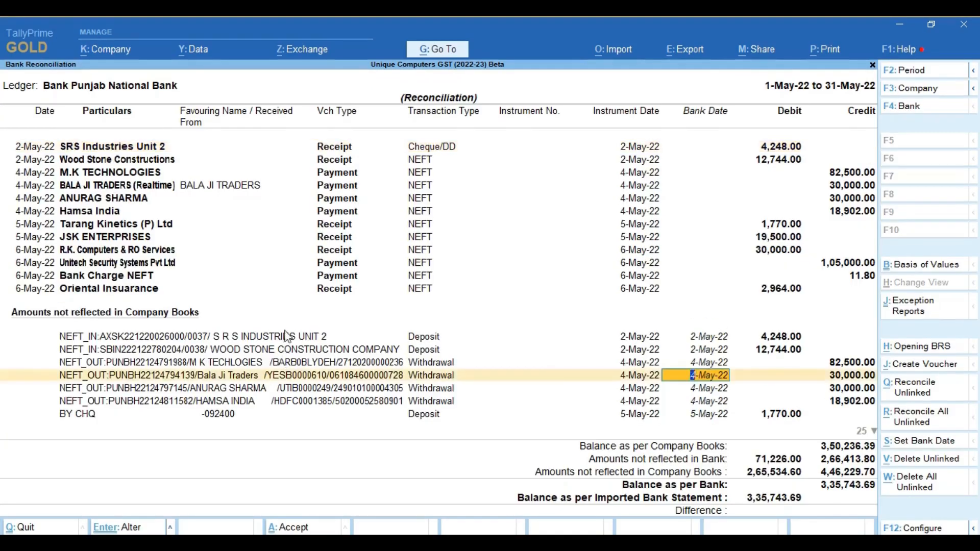
left_click(288, 349)
key("Up")
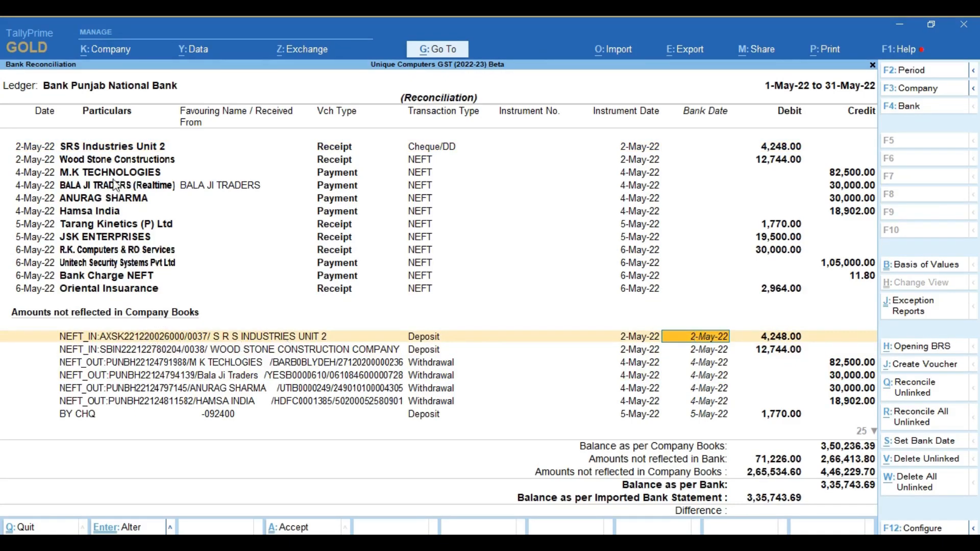
left_click(133, 149)
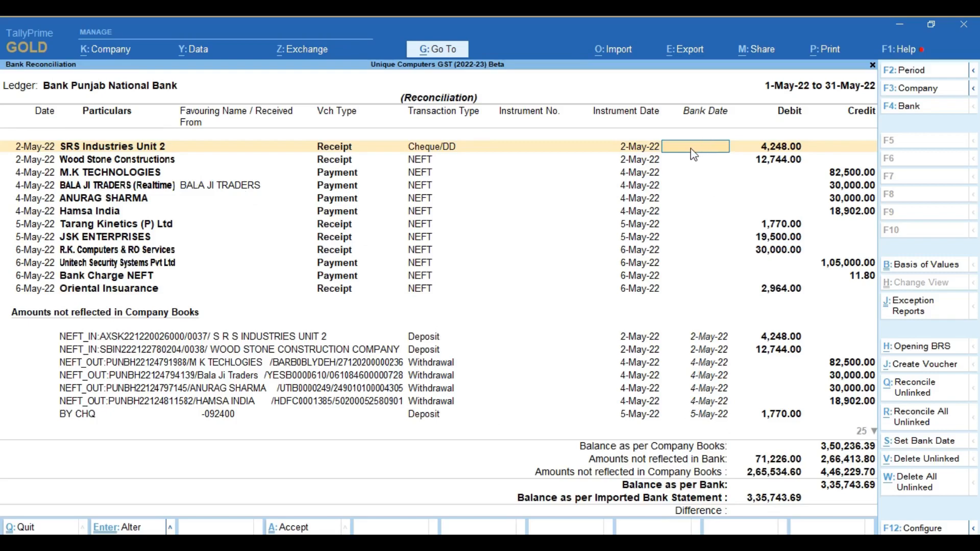
type("2.5.")
key("Return")
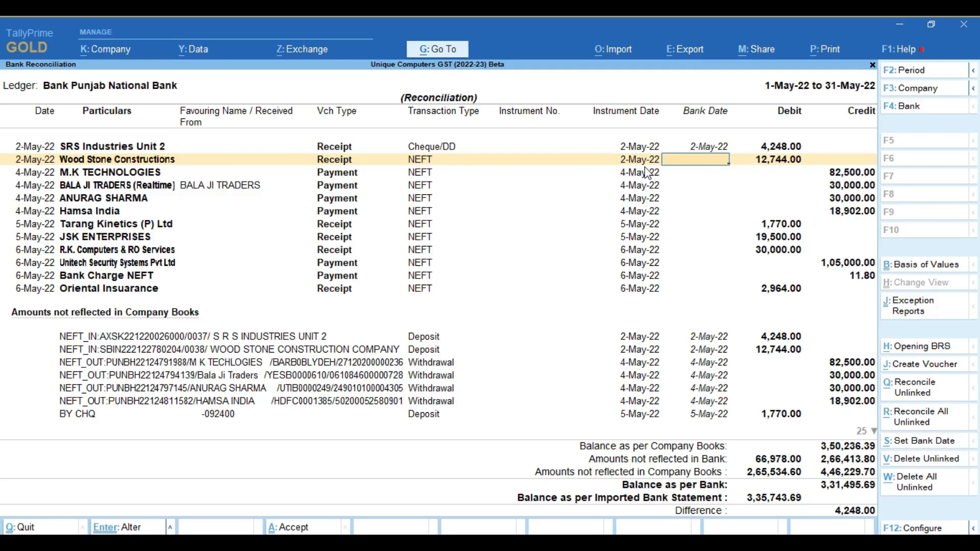
Start reconciling all unlinked transactions, matching the 2-May-22 deposits to the same-date SRS Industries Unit 2 and Wood Stone Constructions entries
left_click(923, 425)
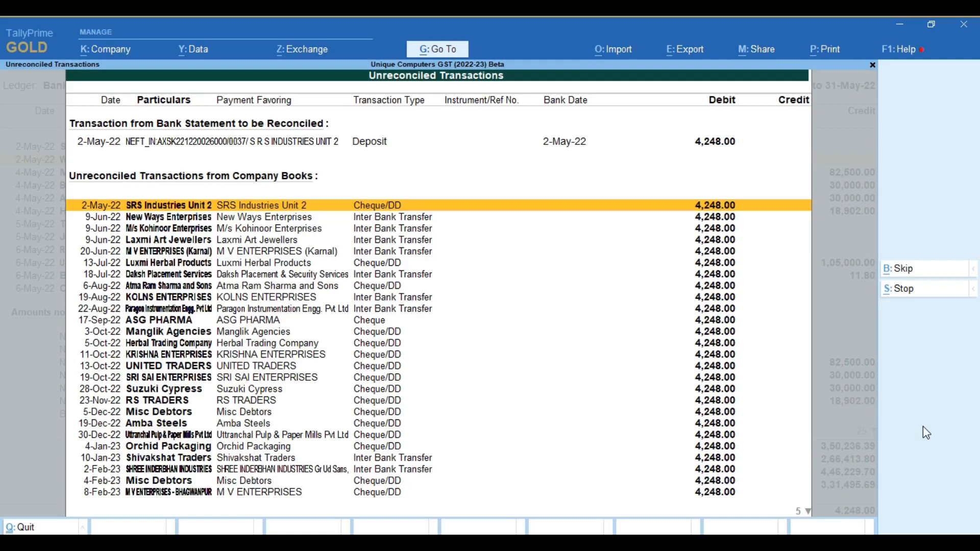
key("Return")
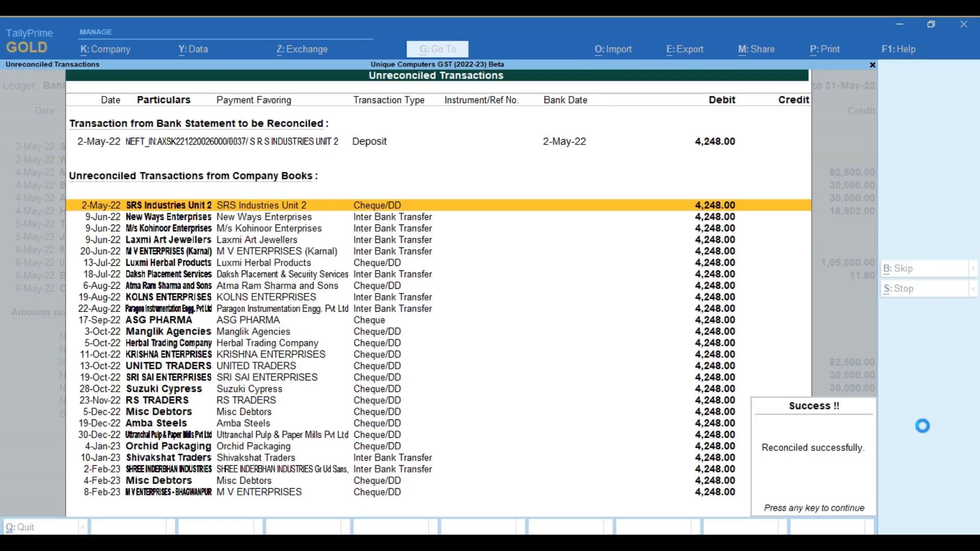
key("Return")
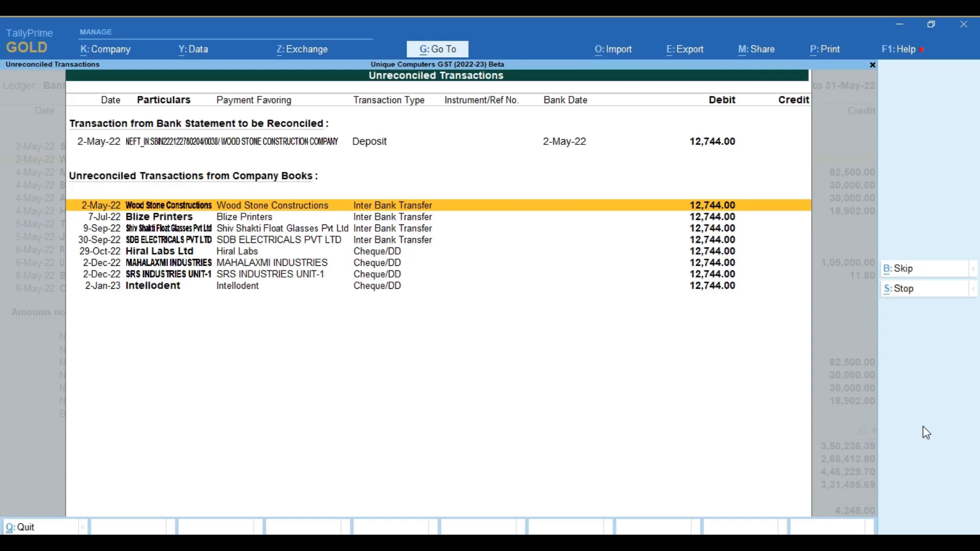
key("Return")
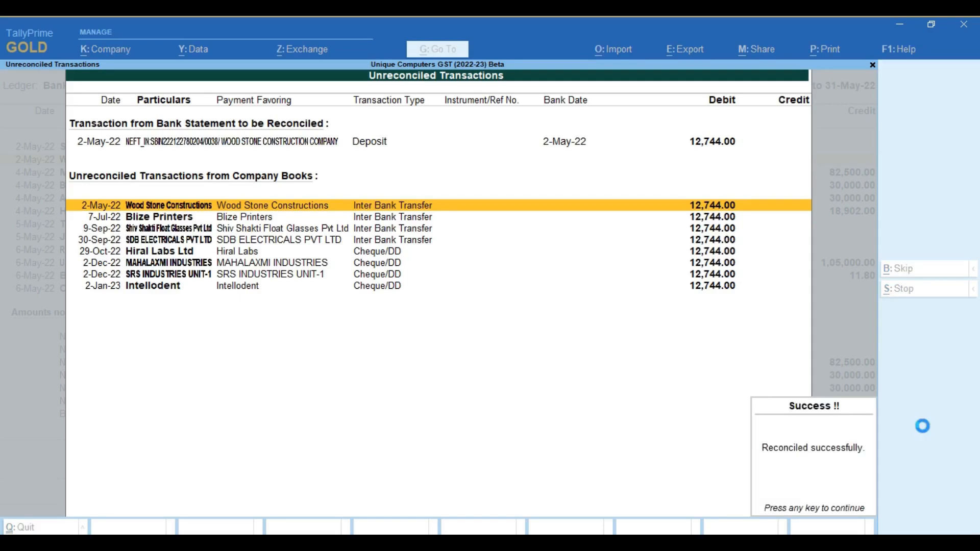
key("Return")
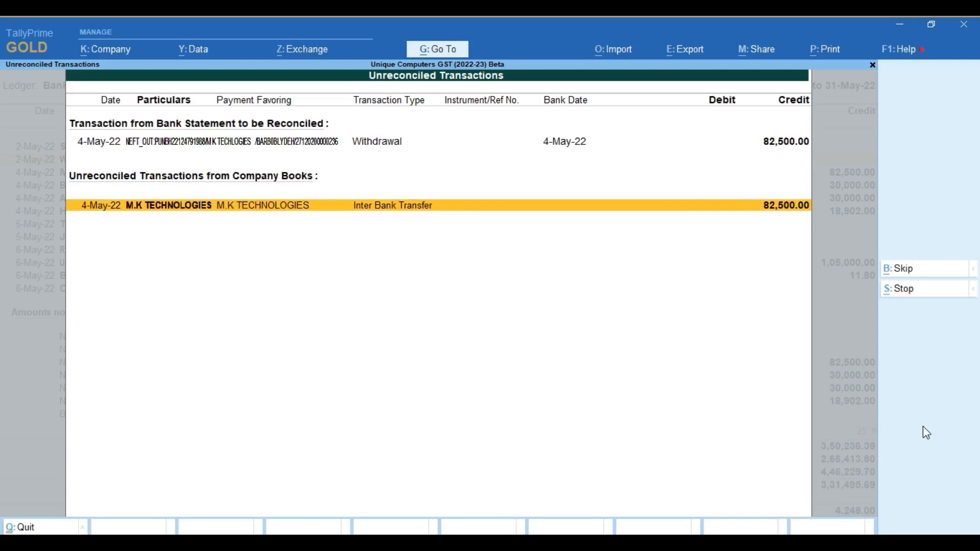
Reconcile the four 4-May-22 withdrawals of 82,500, 30,000, 30,000 and 18,902 with their same-date company book entries
key("Return")
key("Return")
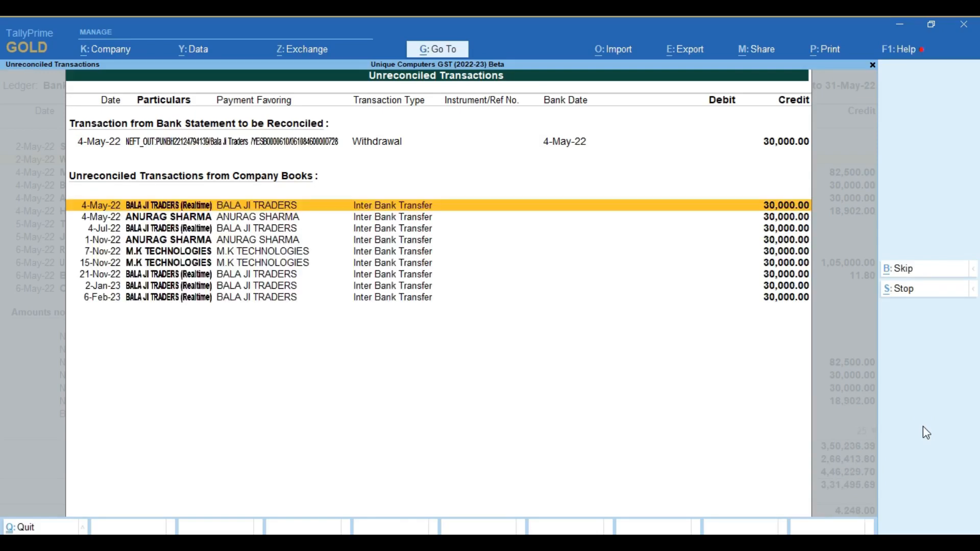
key("Return")
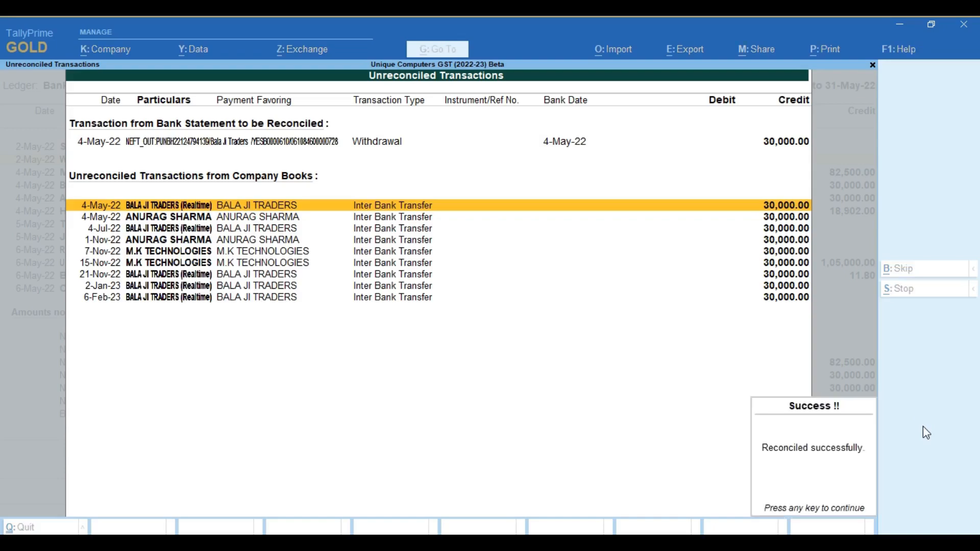
key("Return")
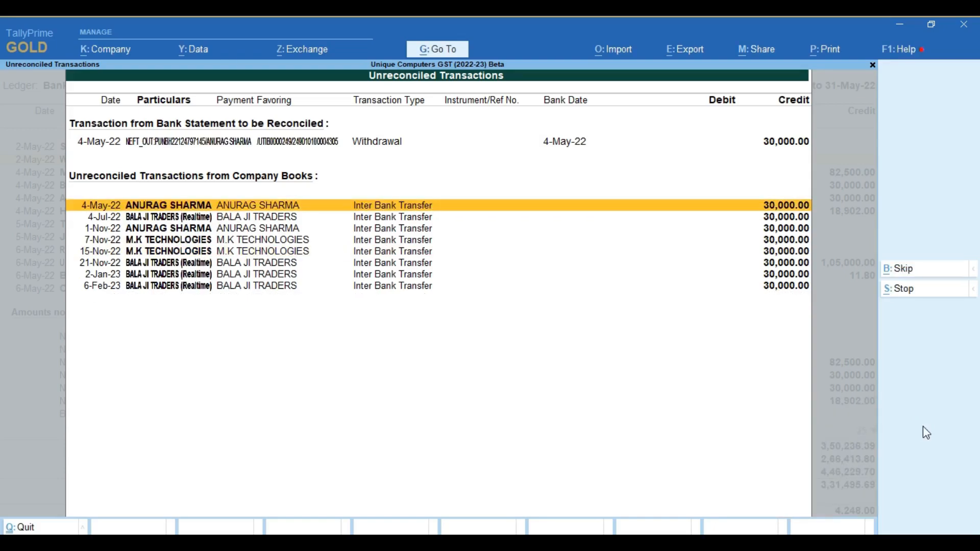
key("Return")
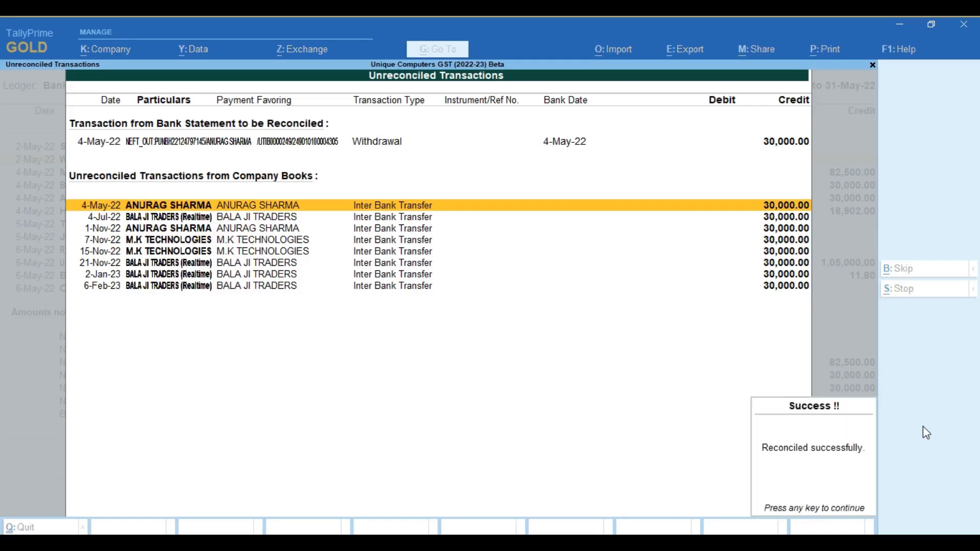
key("Return")
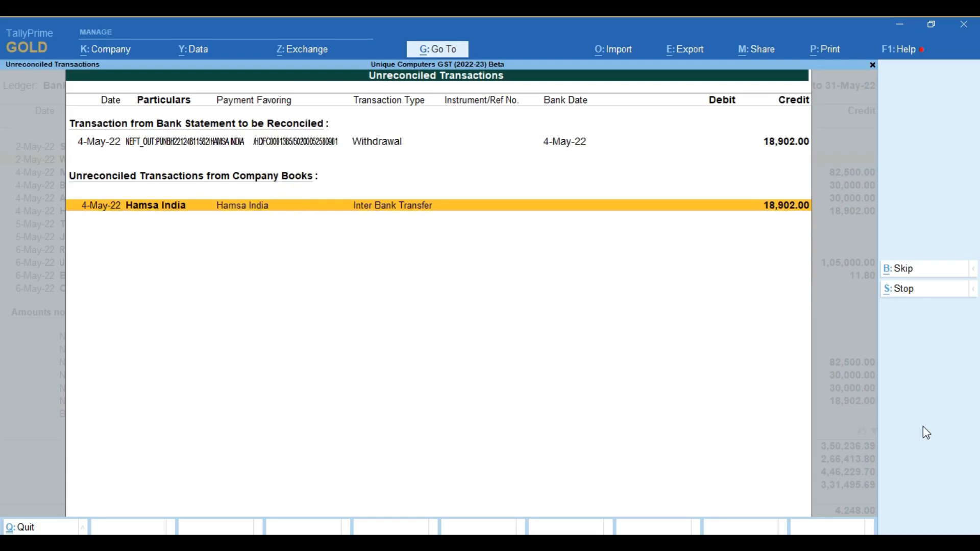
key("Return")
key("Return")
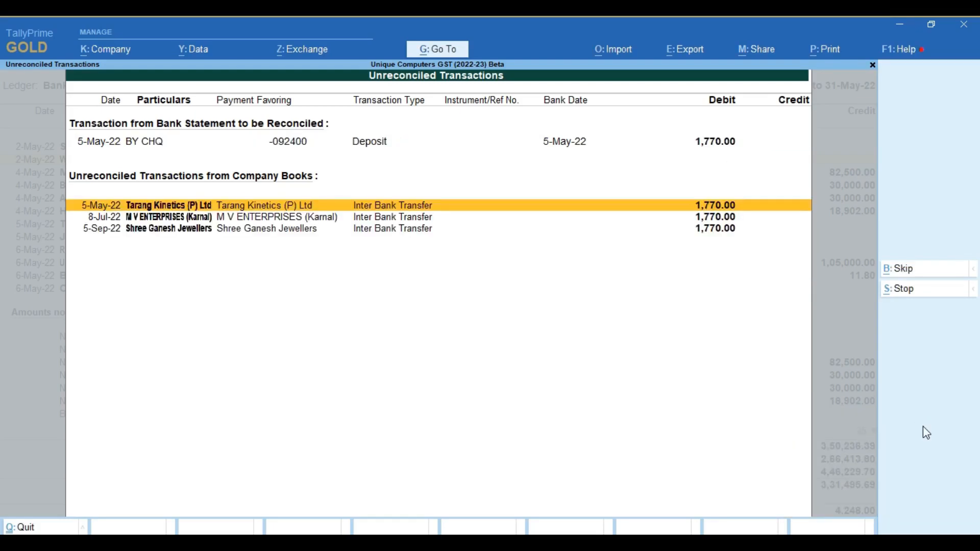
Skip the 5-May-22 cheque deposit of 1,770 and reconcile the 6-May-22 amounts of 30,000, 1,05,000 and 11.80 with their same-date book entries
key("b")
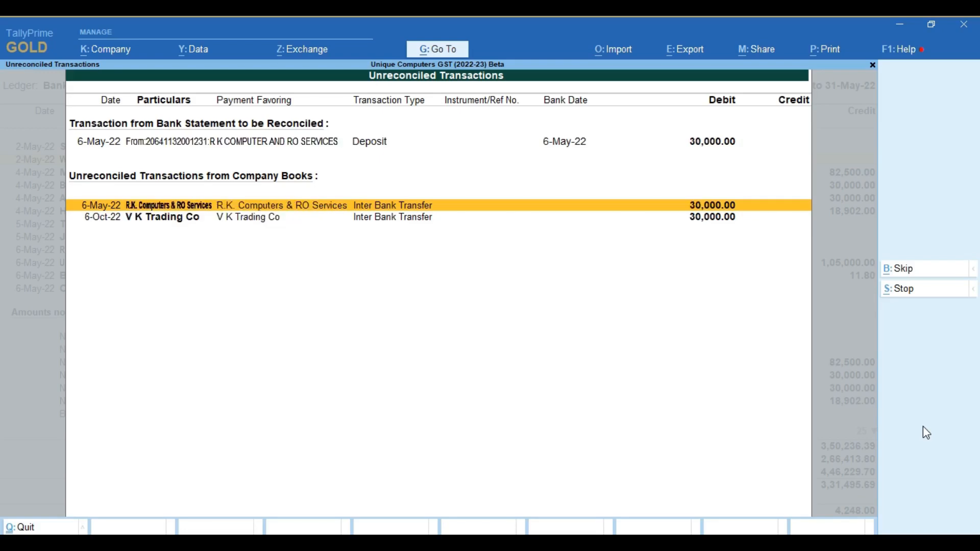
key("Return")
key("Return")
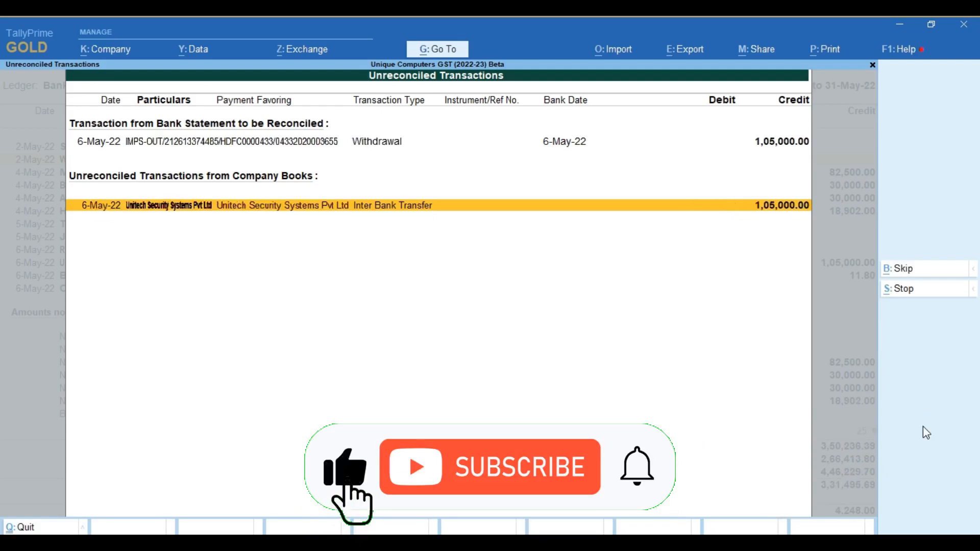
key("Return")
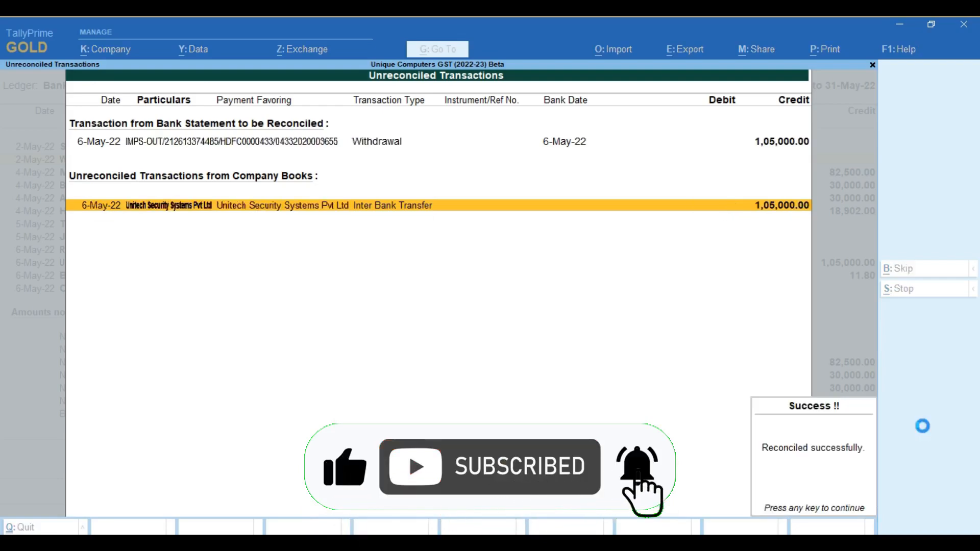
key("Return")
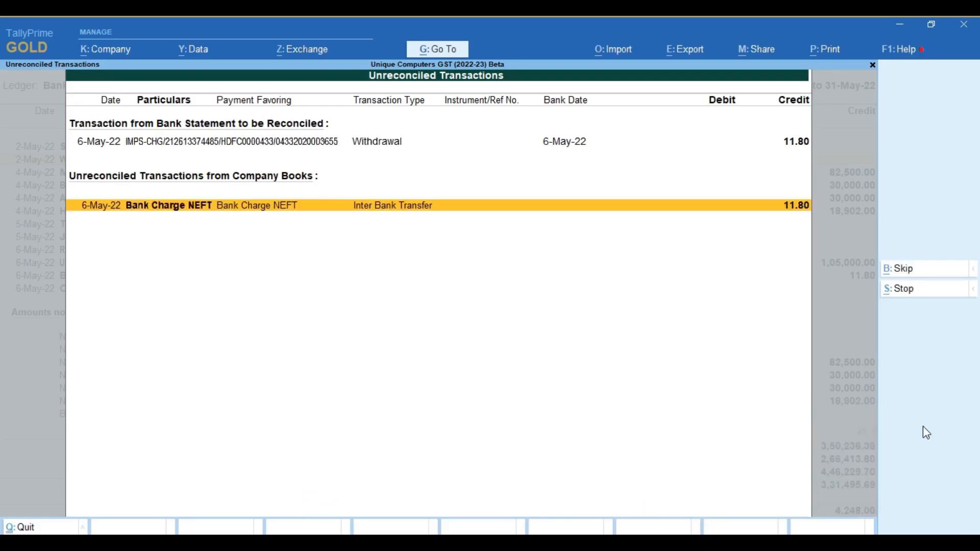
key("Return")
key("Return")
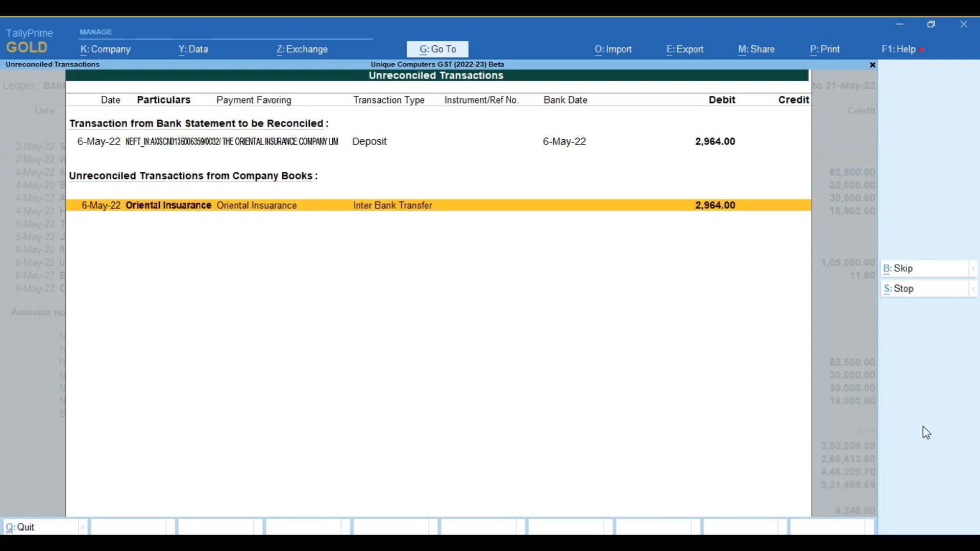
Reconcile the 6-May-22 Oriental Insurance deposit of 2,964 with its same-date entry in the company books
key("Return")
key("Return")
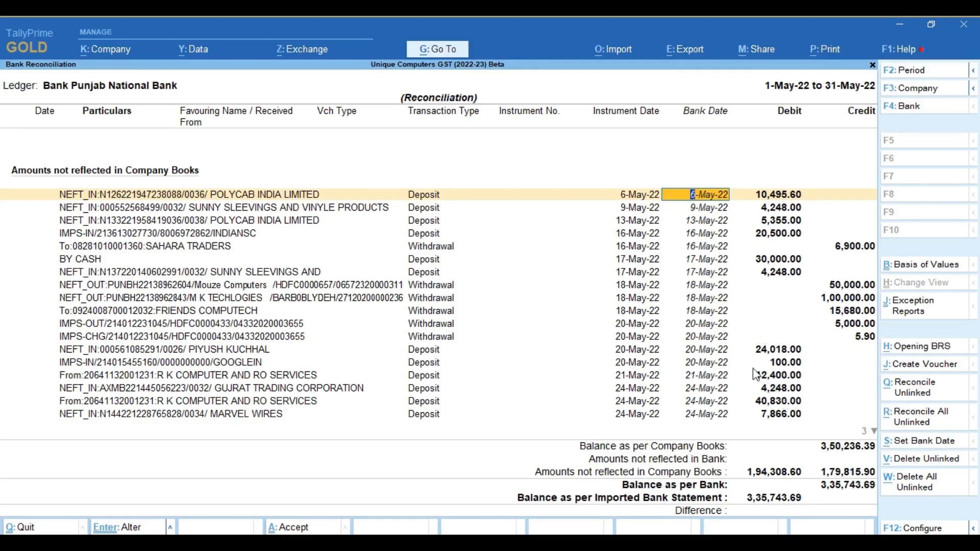
Create a receipt voucher from the unmatched 6-May-22 Polycab India deposit of 10,495.60, using the Polycab India Ltd ledger
key("alt")
key("alt+j")
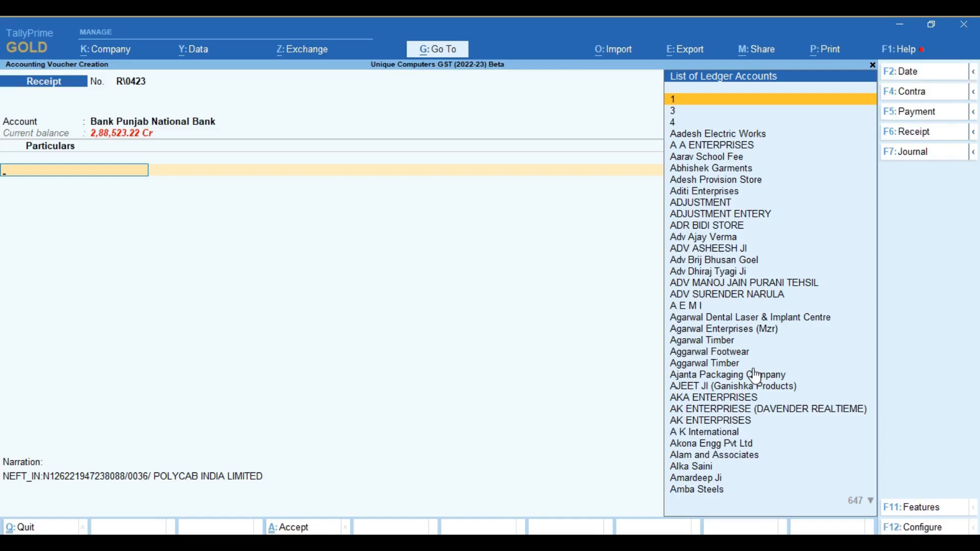
type("Poly")
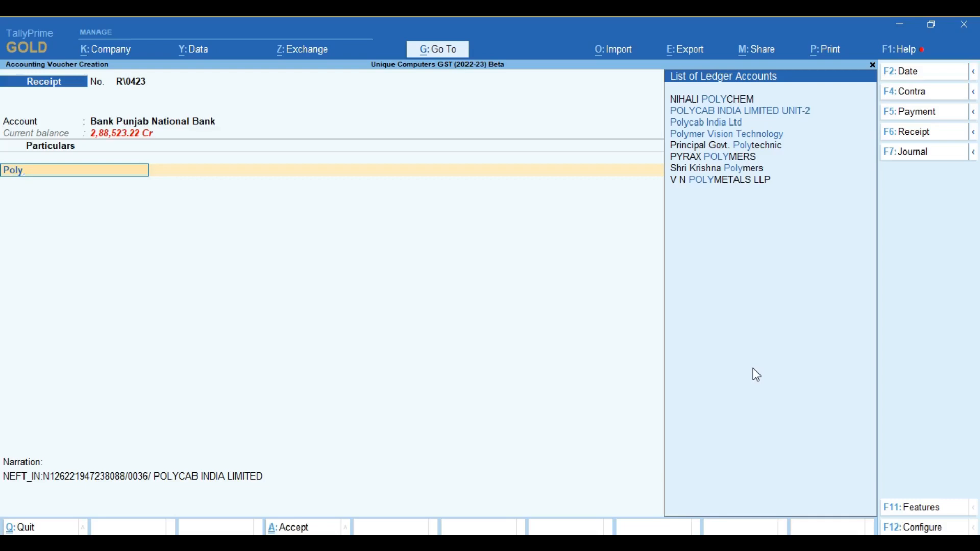
key("Down")
key("Down")
key("Return")
Allocate the Polycab receipt against pending bills in listed order, starting with 0193, 115294205 and 115297150, and save it with the Cheque/DD bank allocation
key("Return")
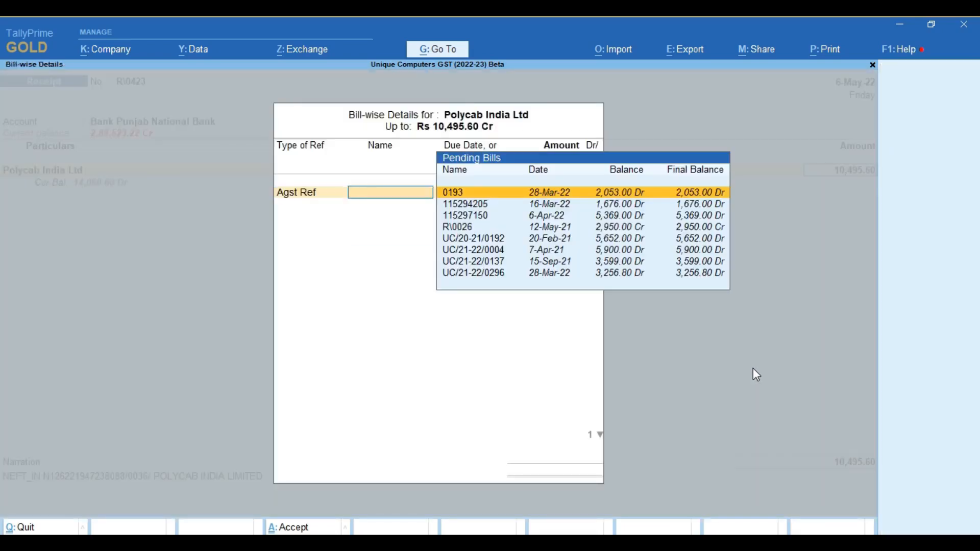
key("Return")
key("Return")
key("Return")
key("Return")
key("Return")
key("Return")
key("Return")
key("Return")
key("Return")
key("Return")
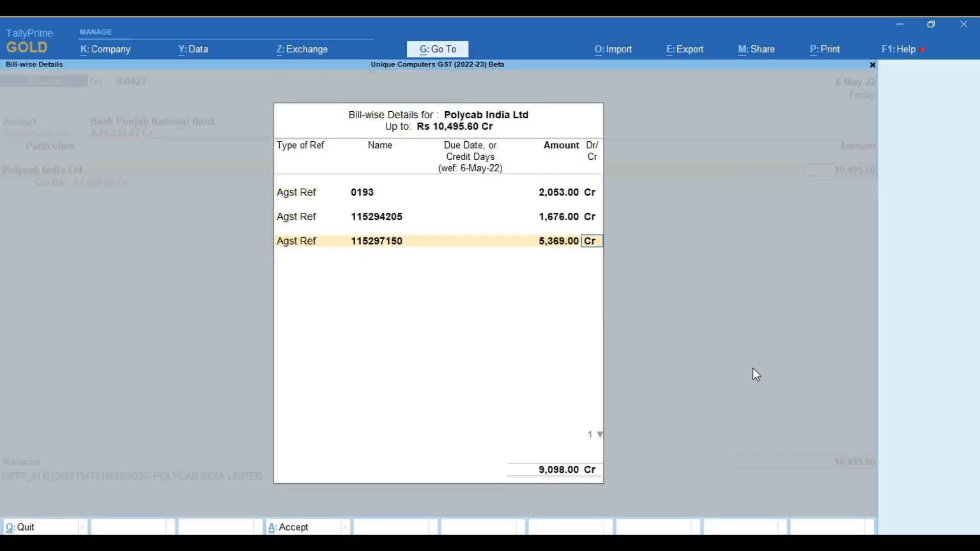
key("Return")
key("Return")
key("Return")
key("Return")
key("Return")
key("Return")
key("Return")
key("Return")
key("Return")
key("Return")
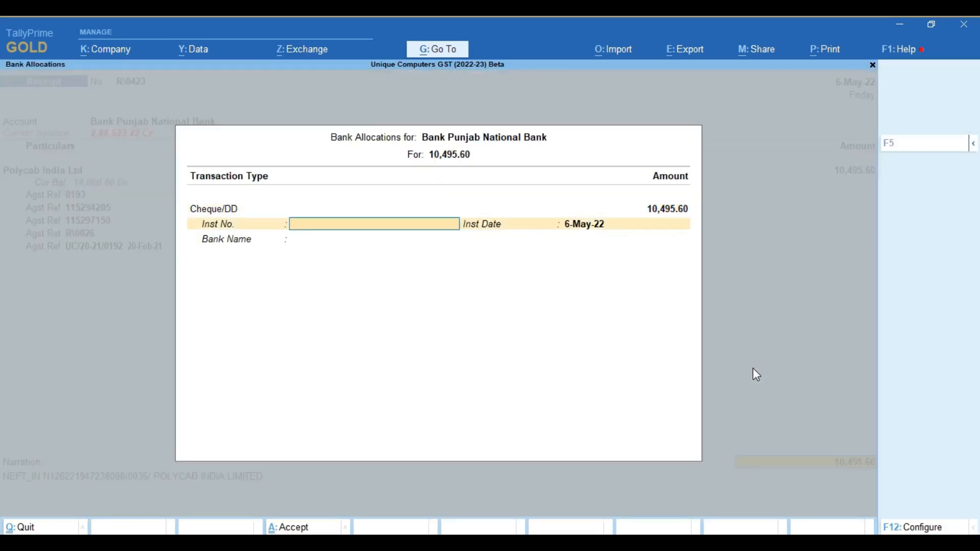
key("Return")
key("Return")
key("Return")
key("Return")
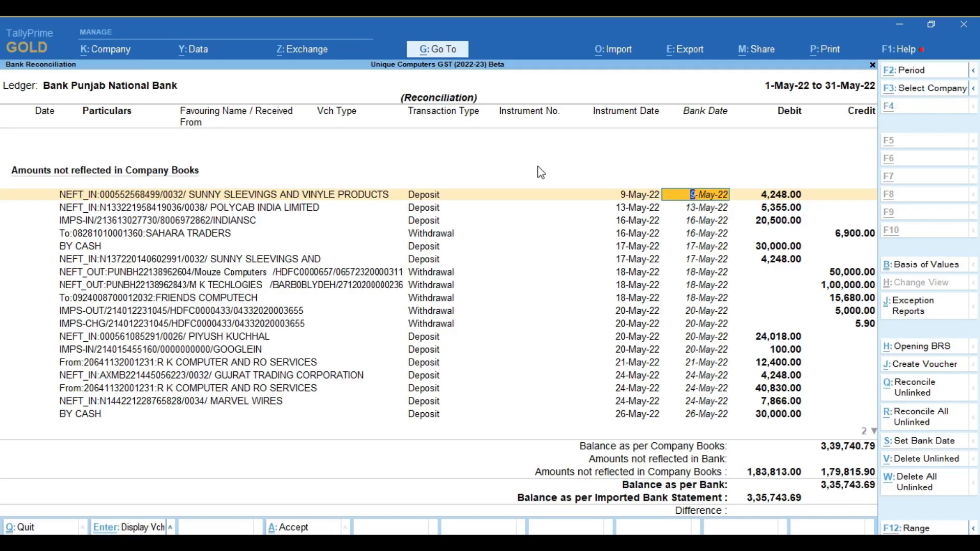
Create and save a receipt voucher from the 9-May-22 deposit of 4,248, using the Sunny Sleeving & Vinyls (GURGAON) ledger and Cheque/DD allocation
key("alt+j")
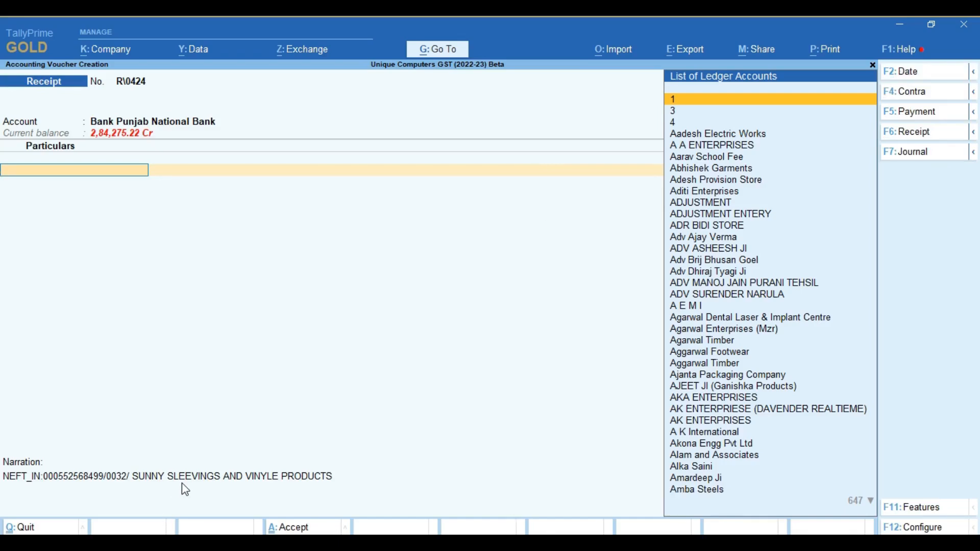
type("Sunny")
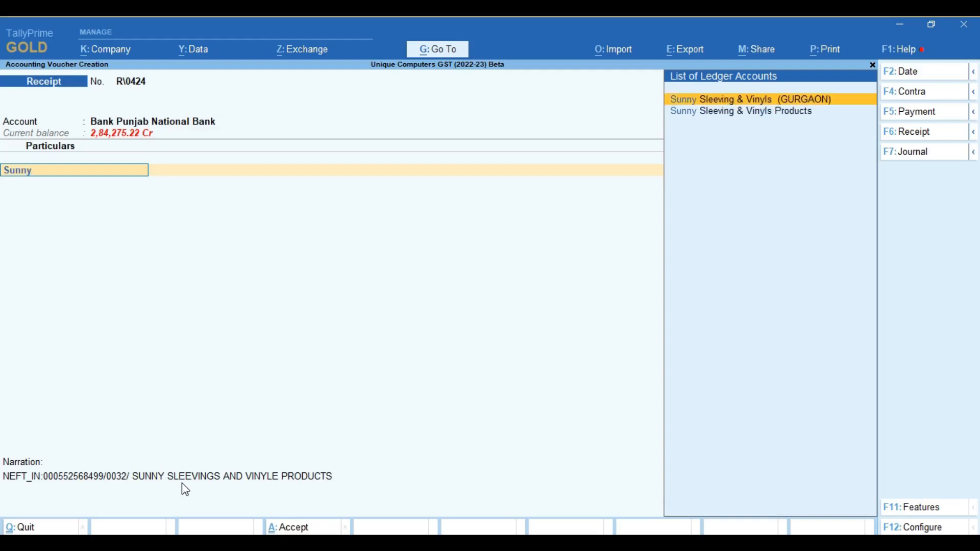
key("Return")
key("Return")
key("Return")
key("Return")
key("Return")
key("Return")
key("Return")
key("Return")
key("Return")
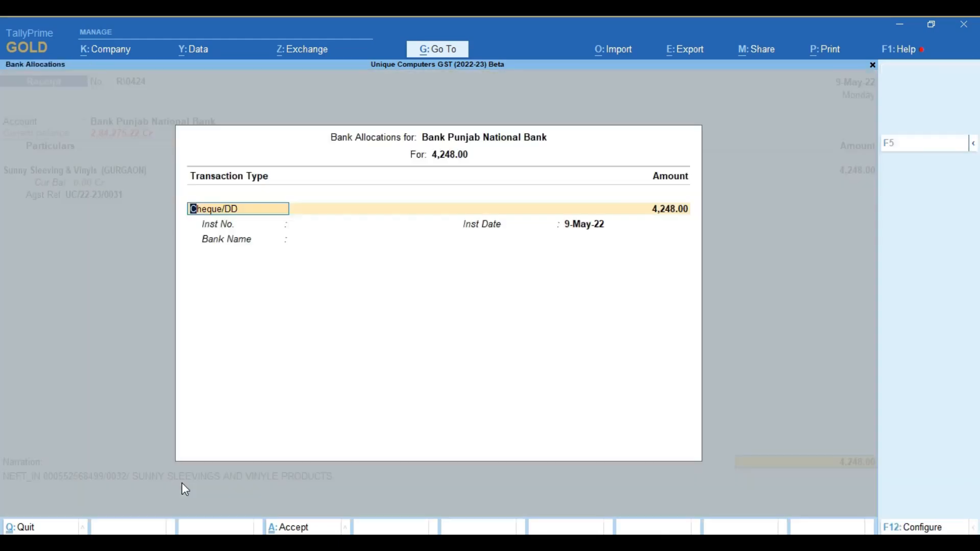
key("Return")
key("Return")
key("Return")
key("Return")
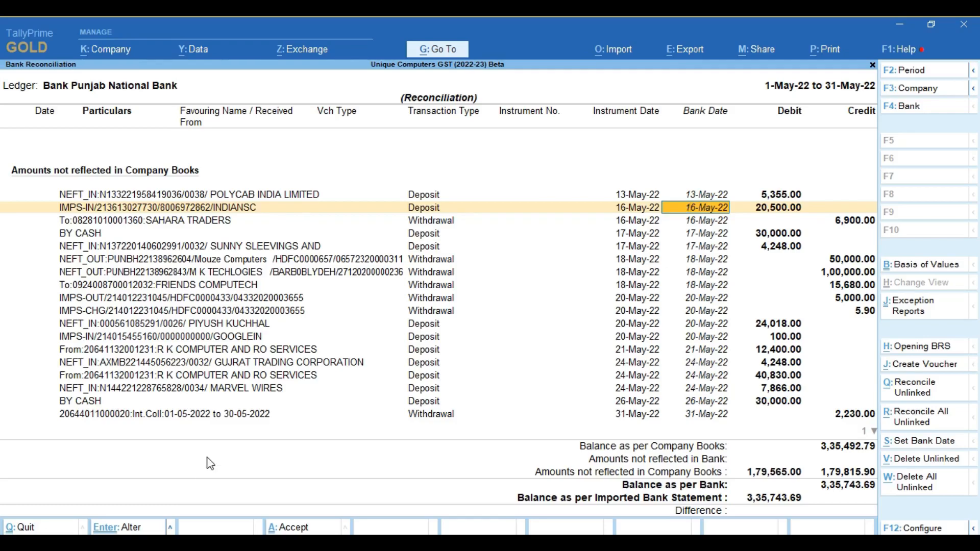
left_click(425, 198)
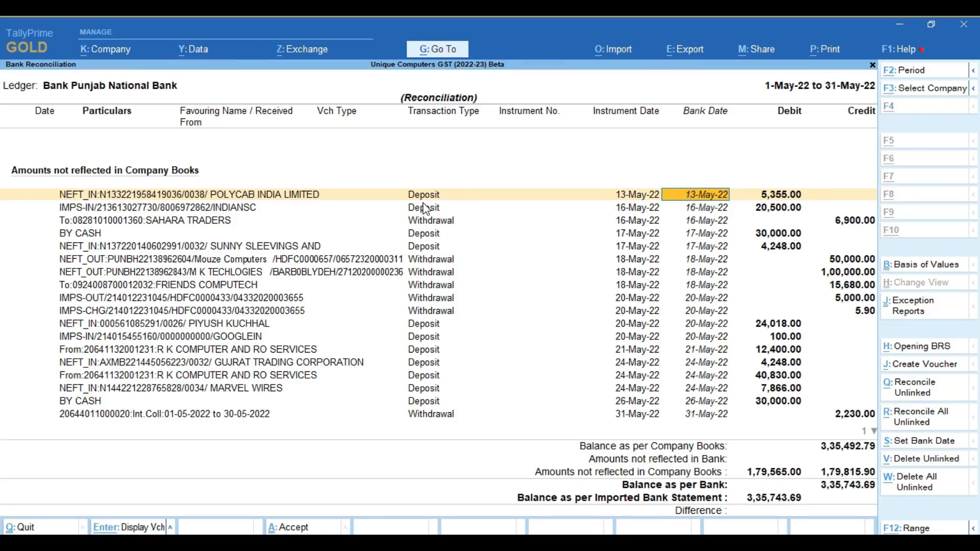
key("alt+j")
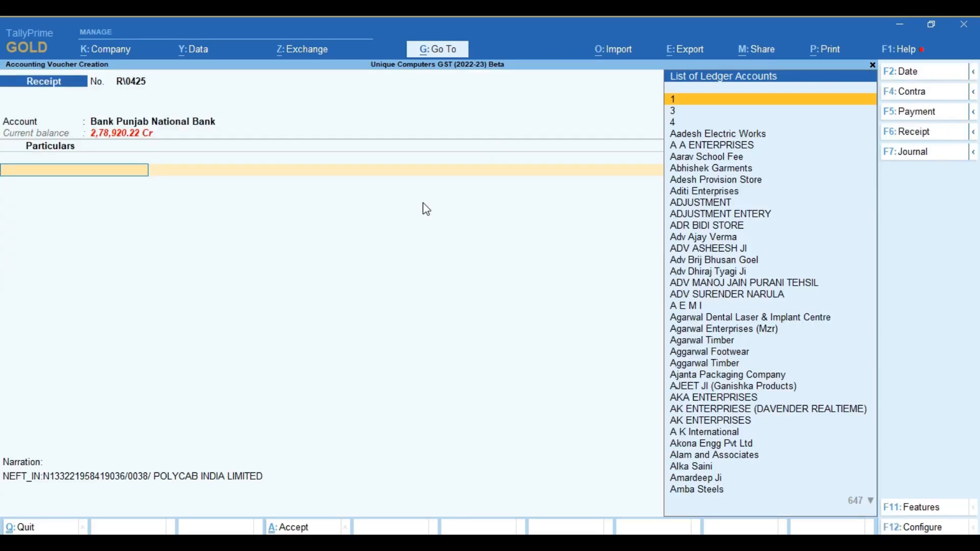
key("Escape")
key("y")
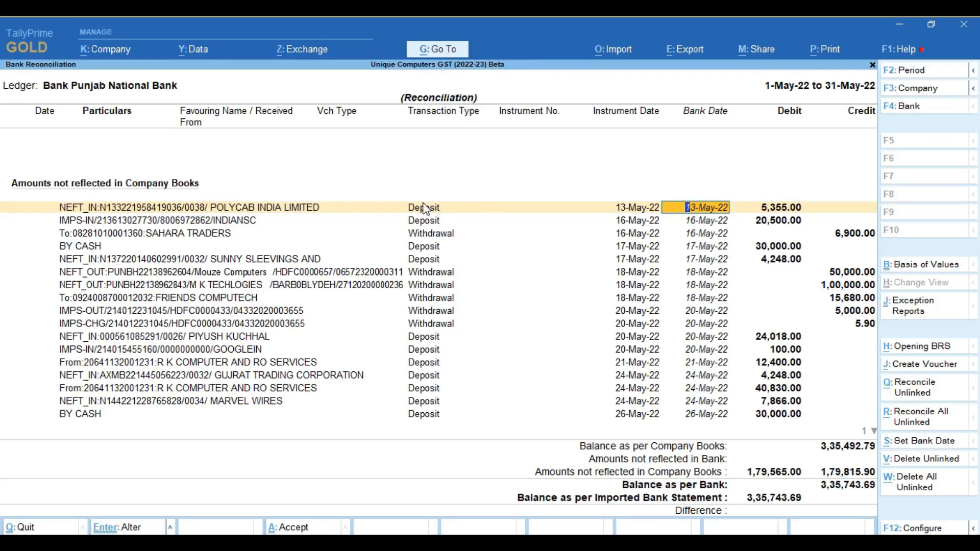
Create a payment voucher from the unmatched 16-May-22 Sahara Traders withdrawal, using the Sahara Traders ledger
key("Down")
key("Down")
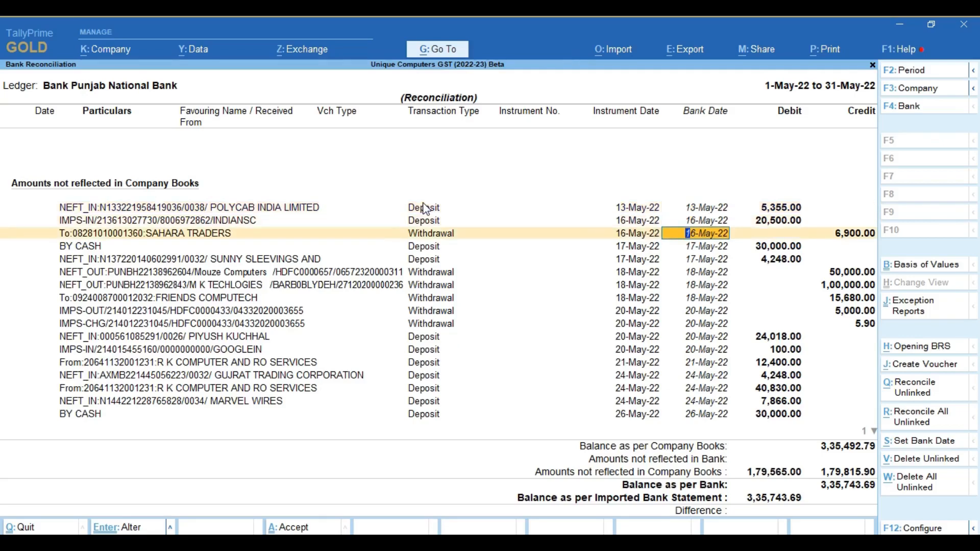
key("alt+j")
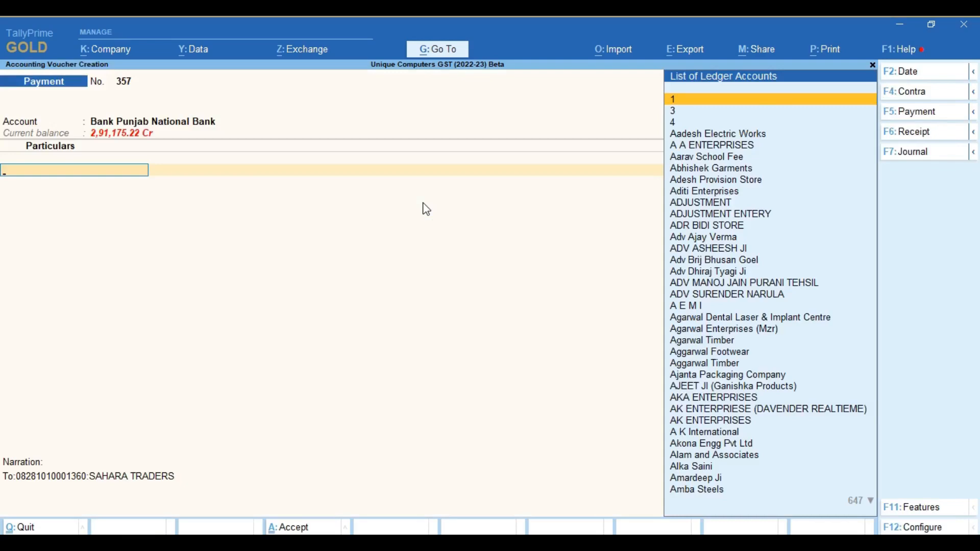
type("Sah")
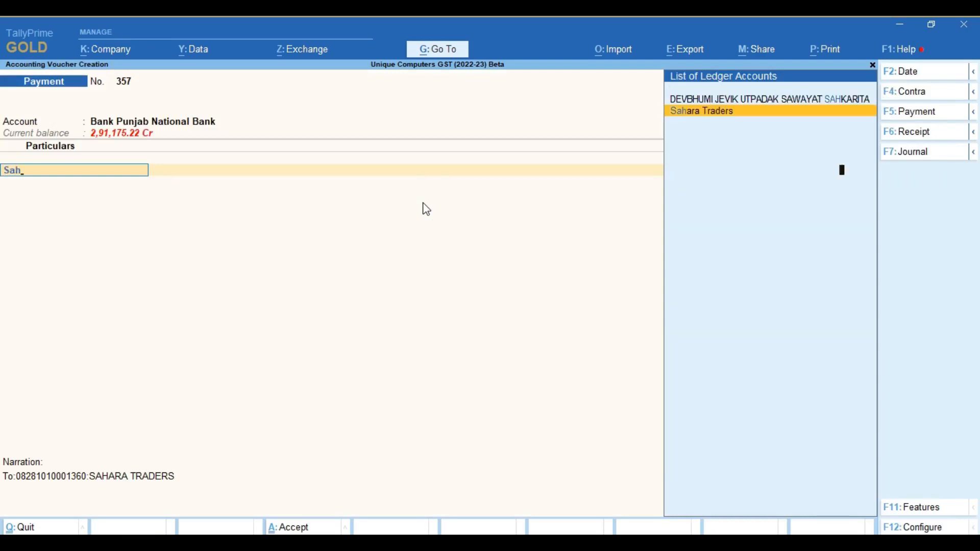
key("Return")
Allocate the 6,900 payment against bill 673 and save the voucher with a Cheque bank allocation dated 16-May-22
key("Return")
key("Return")
key("Return")
key("Return")
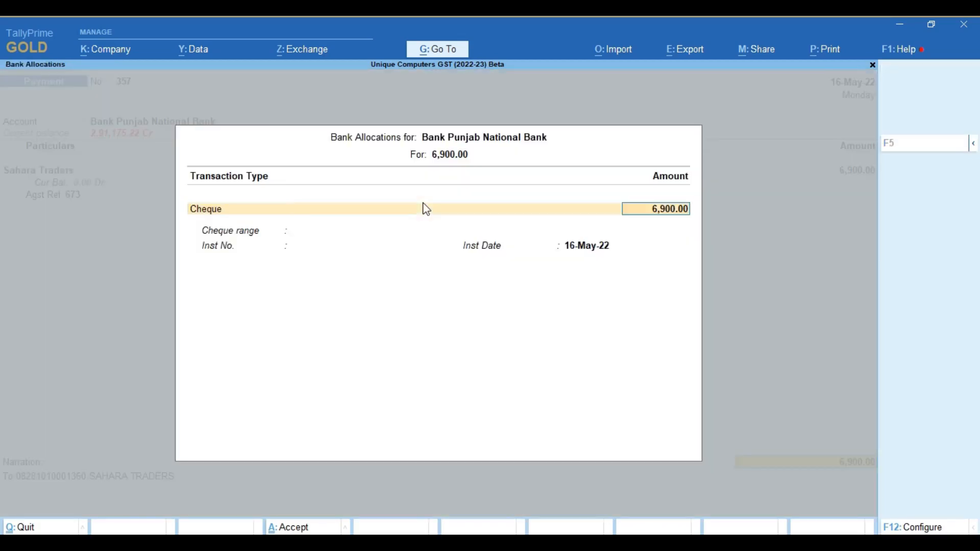
key("Return")
key("Return")
key("Return")
key("Return")
key("Return")
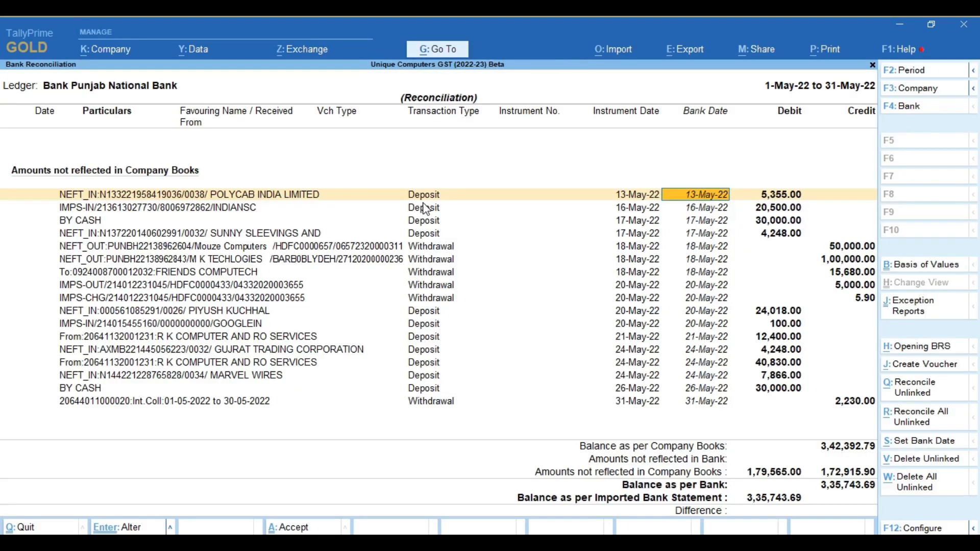